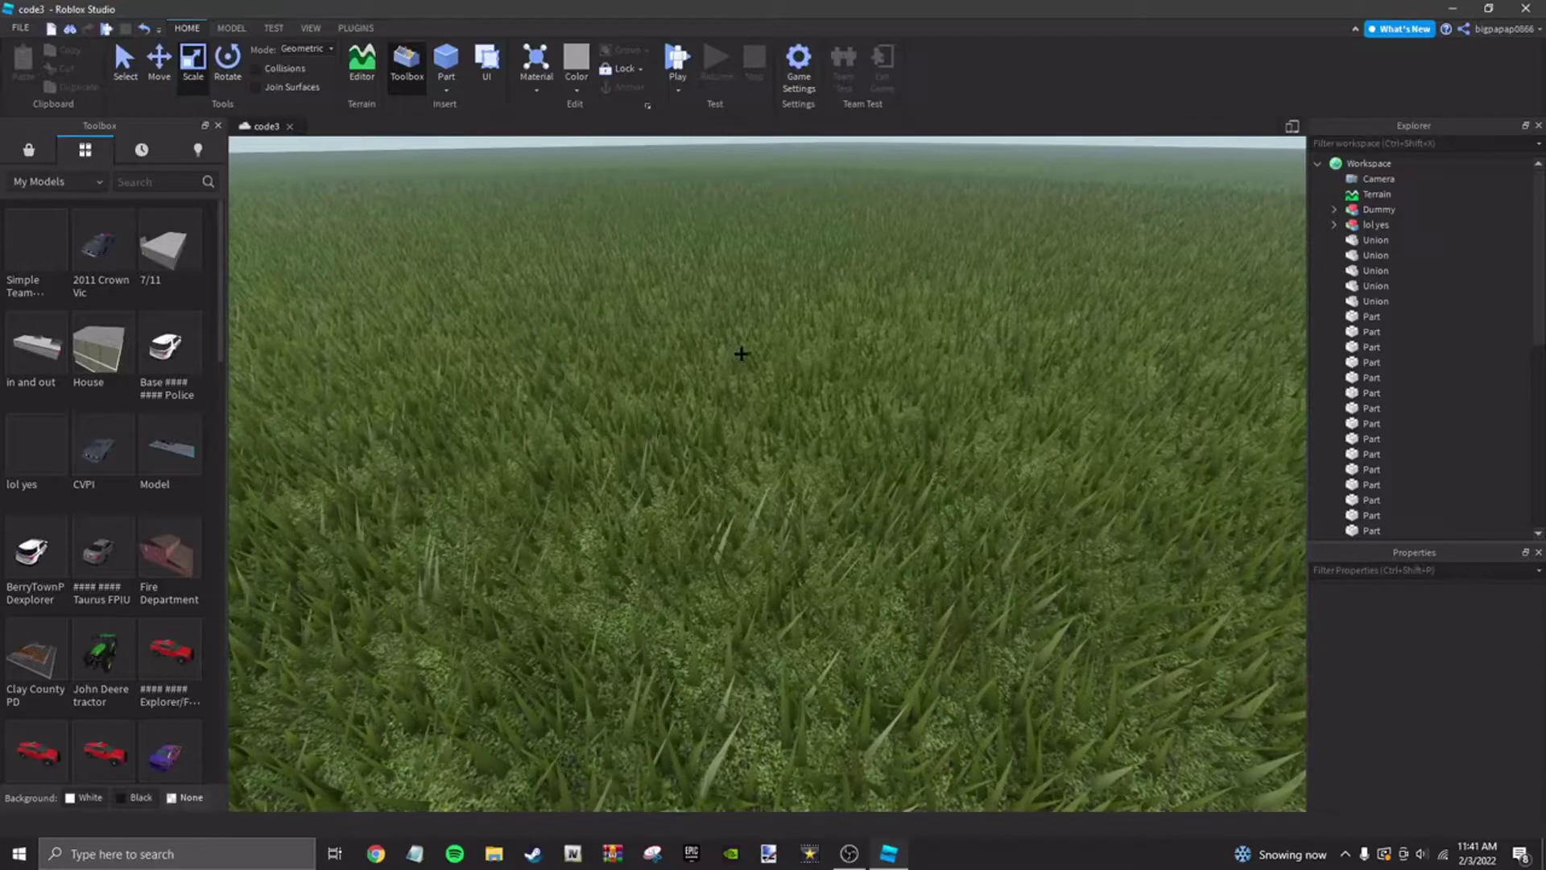
Step: Insert a block part on the grass and stretch it into a long, narrow strip
{"action": "right_click_drag", "start_coordinate": [742, 354], "coordinate": [743, 346]}
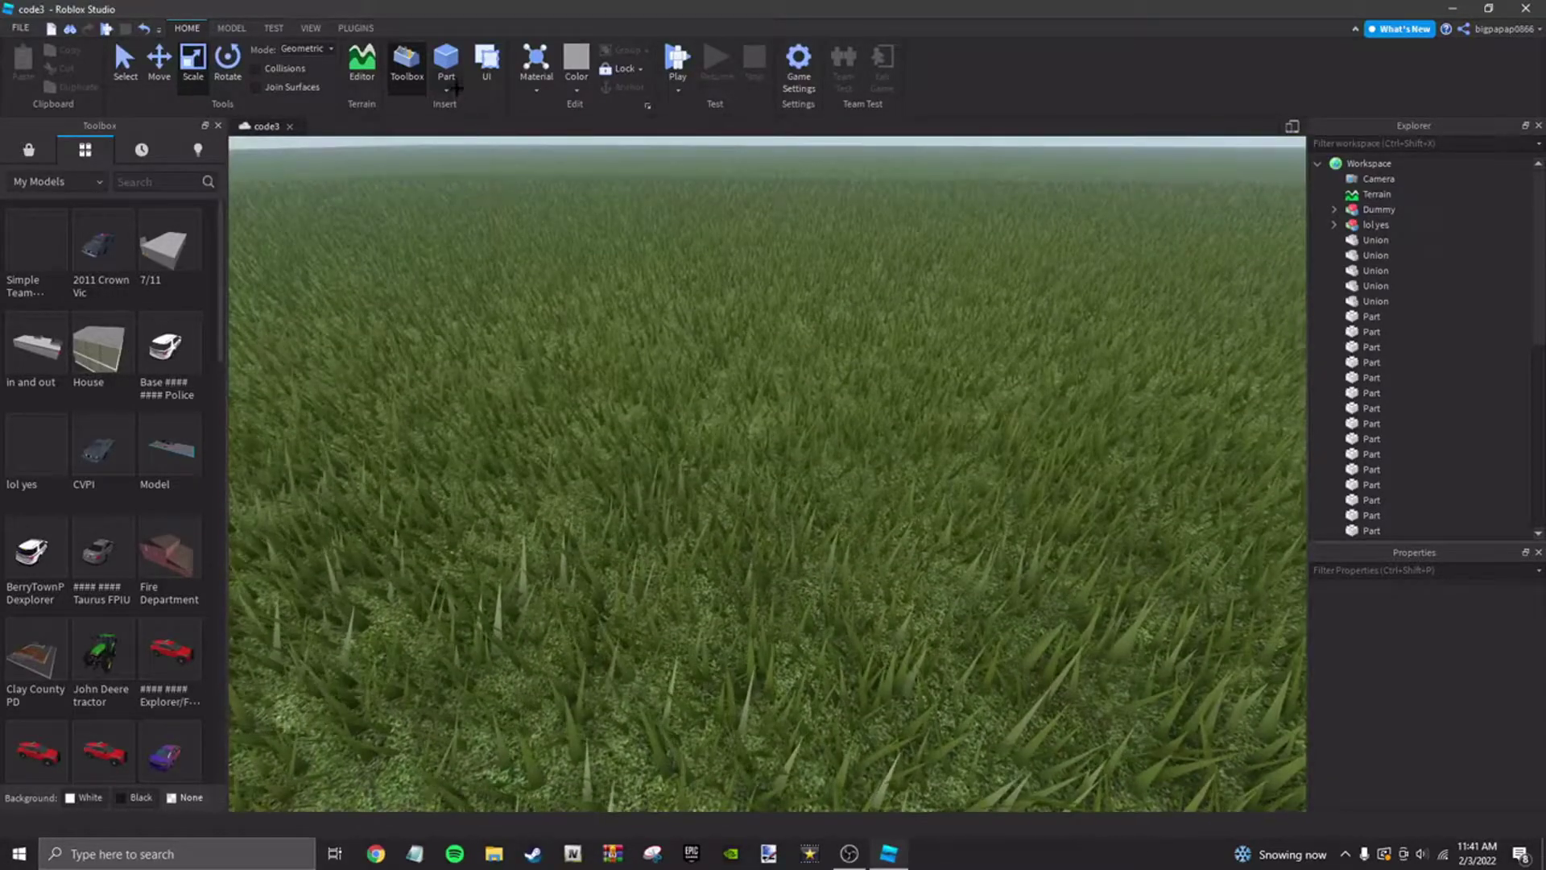
{"action": "left_click", "coordinate": [442, 60]}
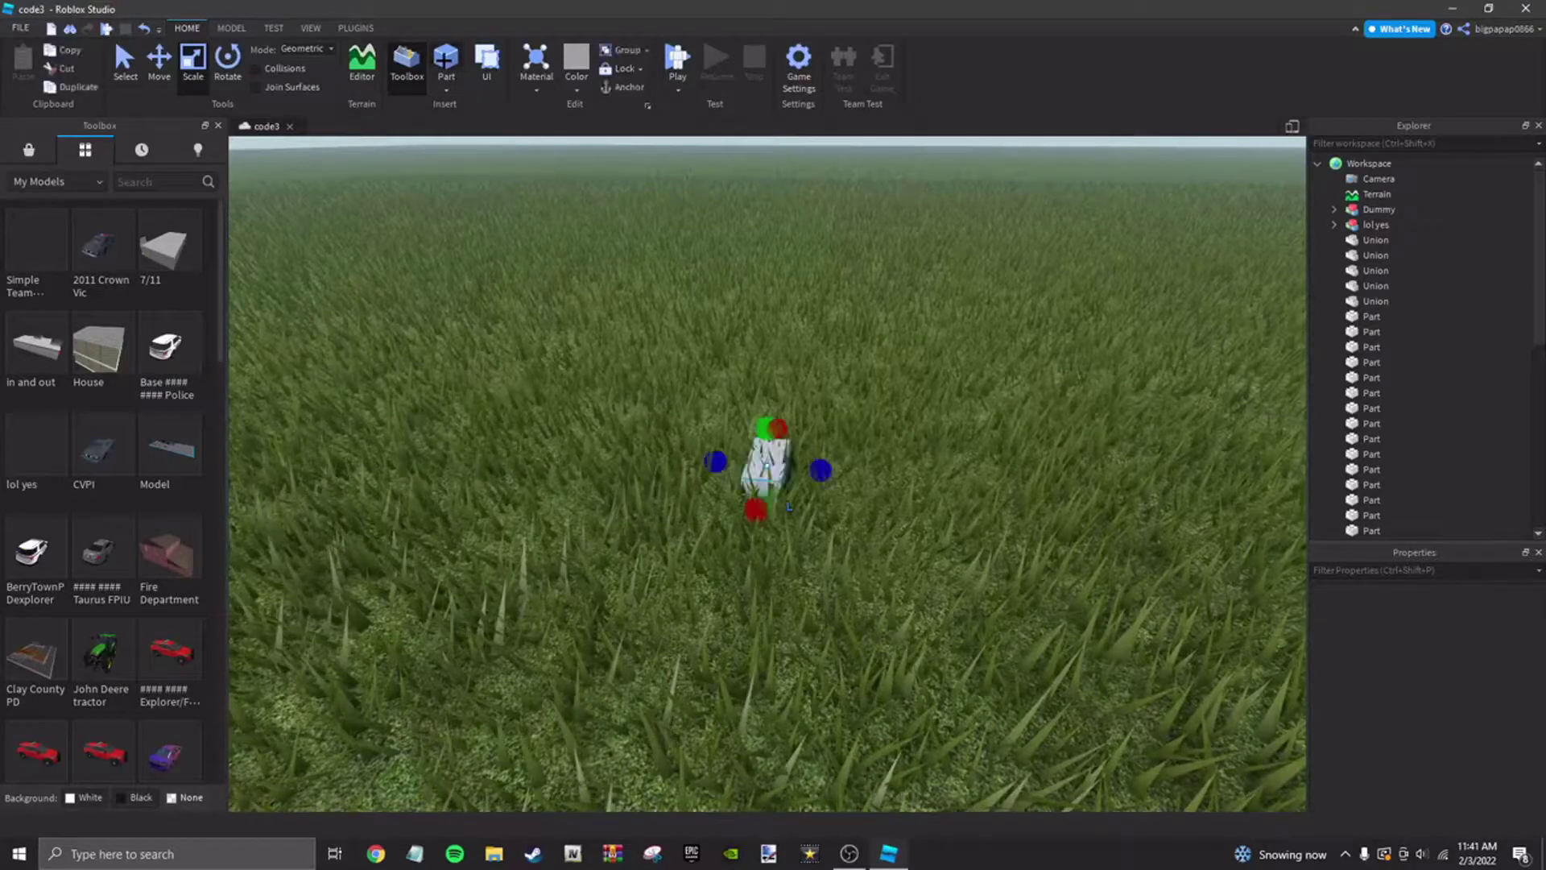
{"action": "right_click_drag", "start_coordinate": [625, 342], "coordinate": [628, 346]}
{"action": "key", "text": "w"}
{"action": "key", "text": "s"}
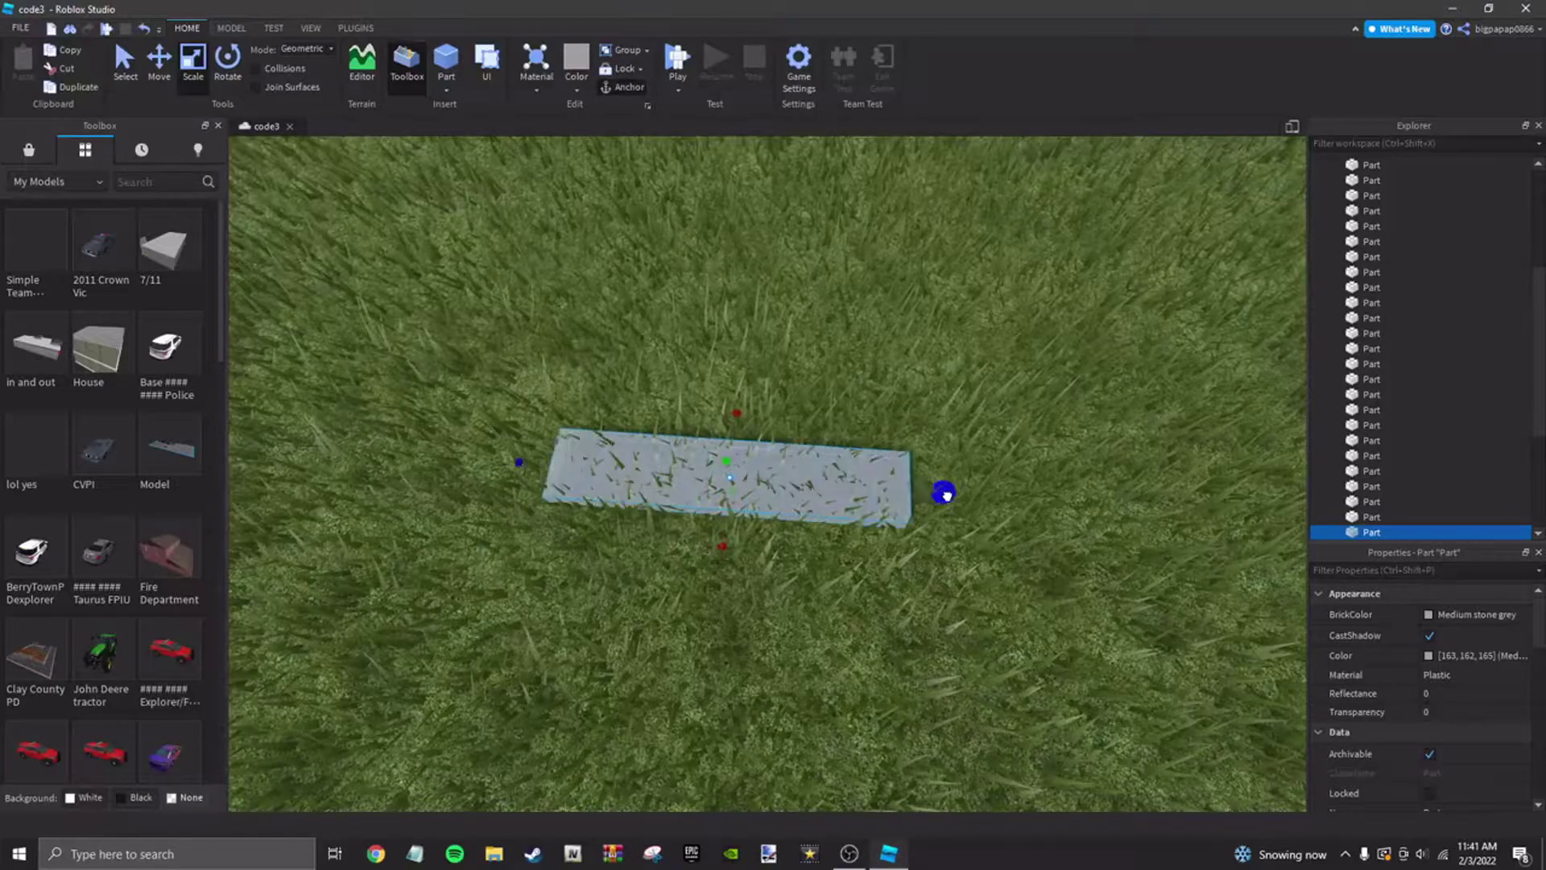
{"action": "left_click", "coordinate": [789, 697]}
Step: Rotate the police car and move it onto the strip so it sits crosswise near one end
{"action": "right_click_drag", "start_coordinate": [805, 638], "coordinate": [809, 634]}
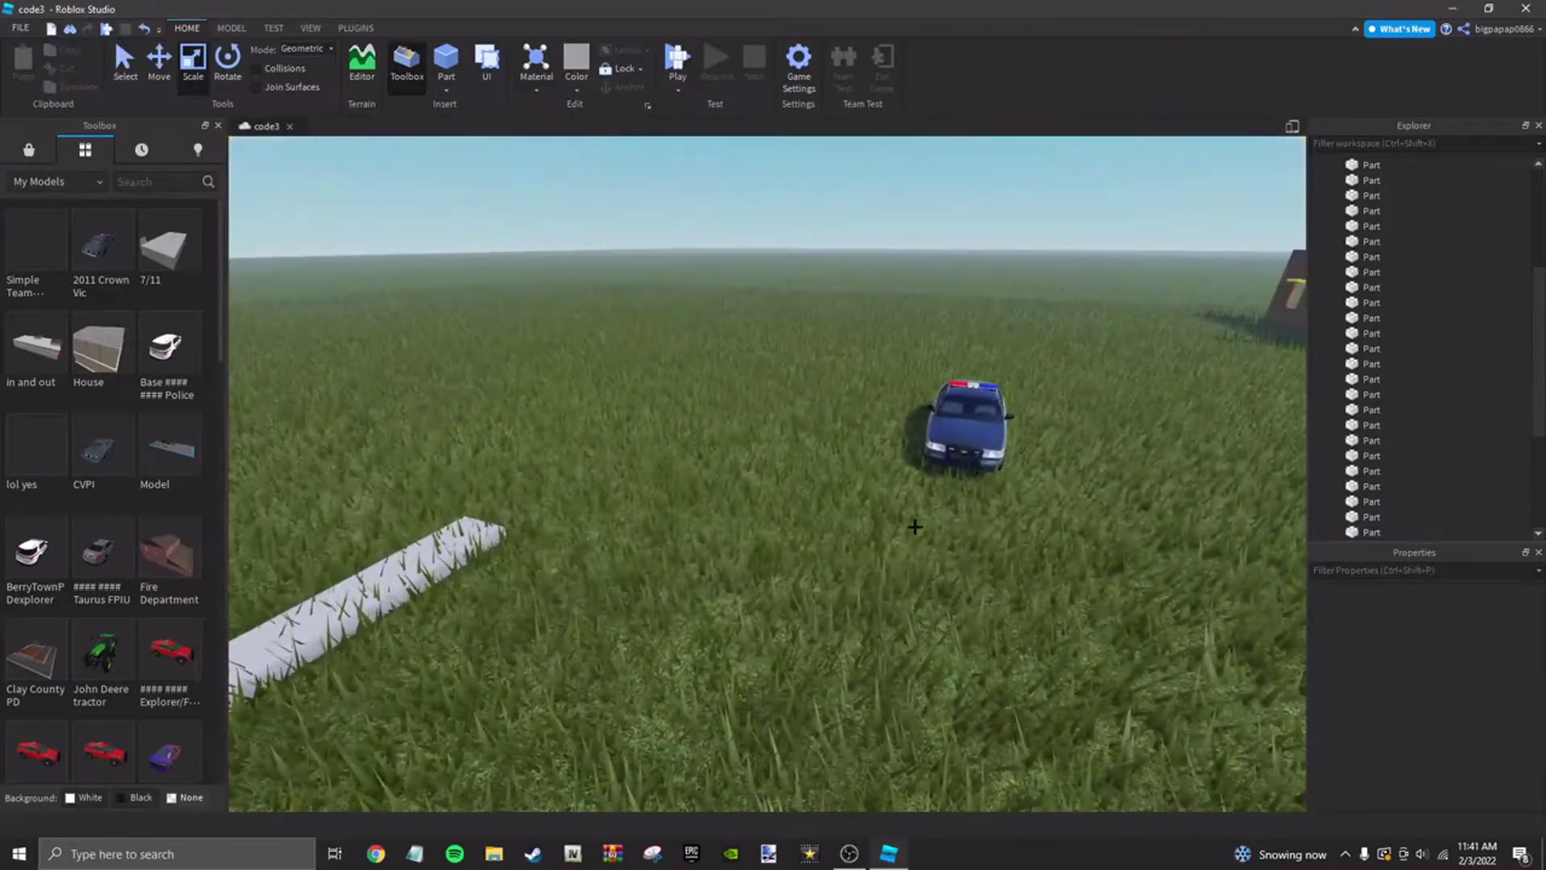
{"action": "left_click_drag", "start_coordinate": [942, 451], "coordinate": [897, 461]}
{"action": "right_click_drag", "start_coordinate": [898, 462], "coordinate": [898, 461]}
{"action": "left_click_drag", "start_coordinate": [898, 461], "coordinate": [1070, 387]}
{"action": "key", "text": "ctrl+r"}
{"action": "right_click_drag", "start_coordinate": [1070, 386], "coordinate": [1111, 559]}
{"action": "key", "text": "w"}
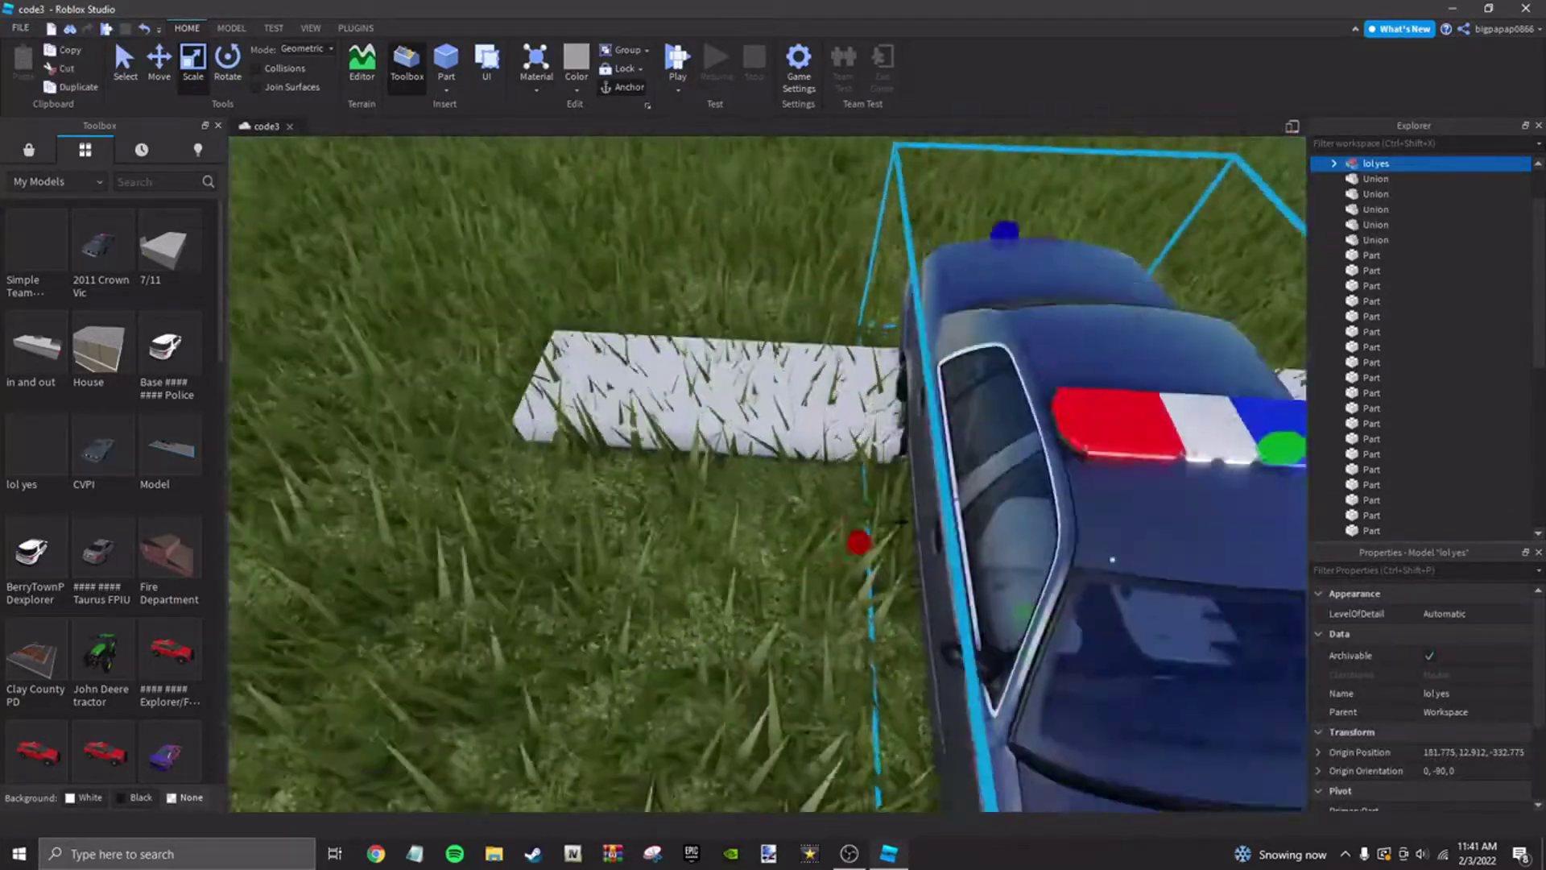
{"action": "key", "text": "s"}
{"action": "left_click_drag", "start_coordinate": [966, 524], "coordinate": [721, 279]}
{"action": "key", "text": "s"}
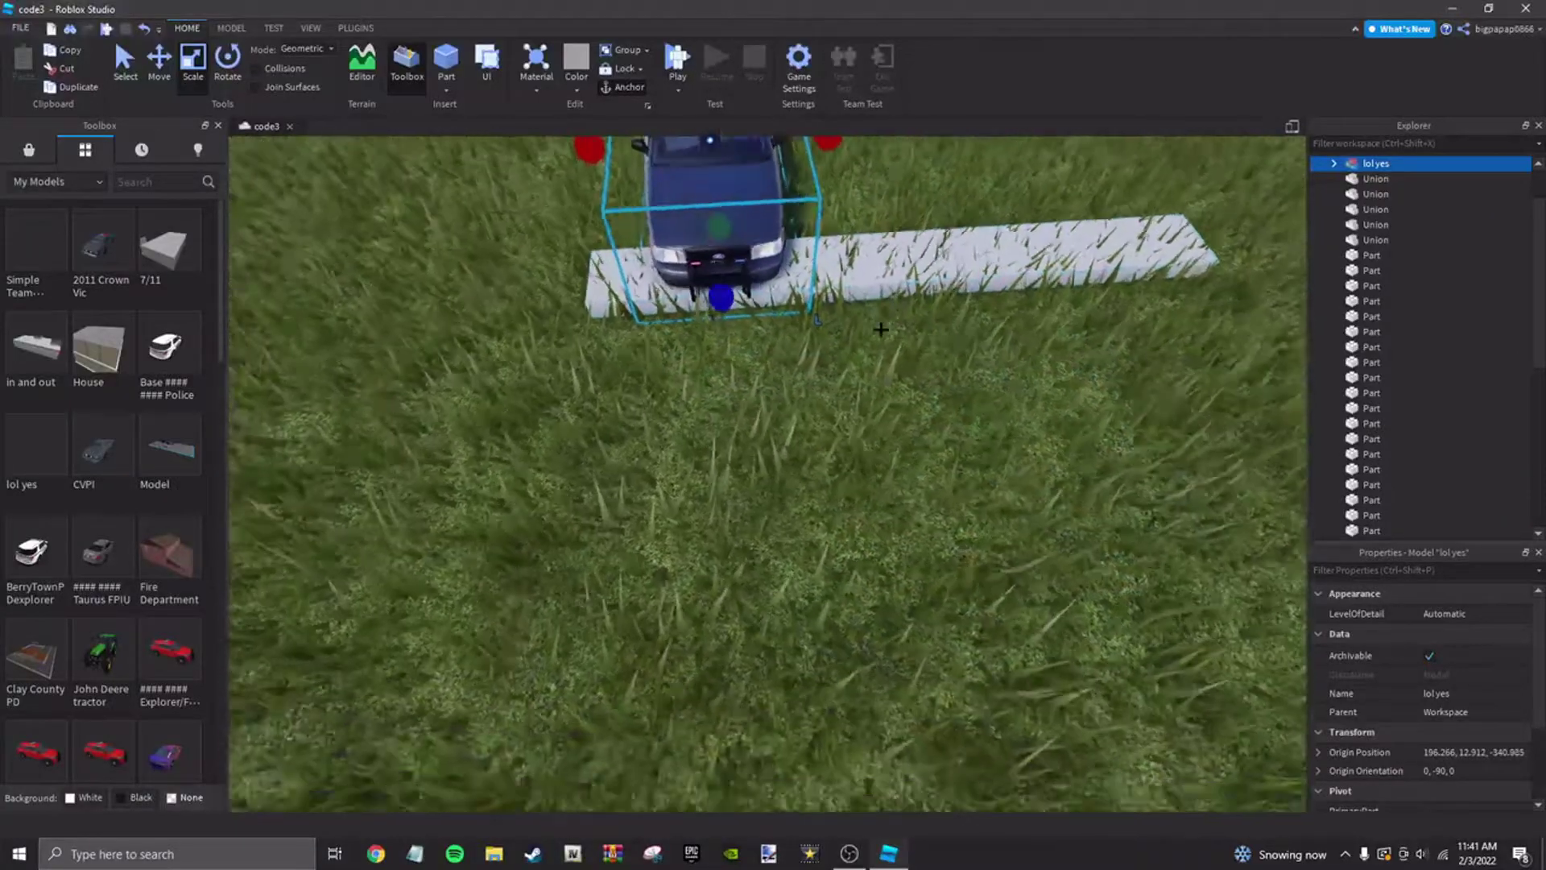
Step: Widen the strip into a large rectangular slab that extends beneath the whole police car
{"action": "right_click_drag", "start_coordinate": [880, 328], "coordinate": [1056, 349]}
{"action": "left_click", "coordinate": [951, 332]}
{"action": "key", "text": "a"}
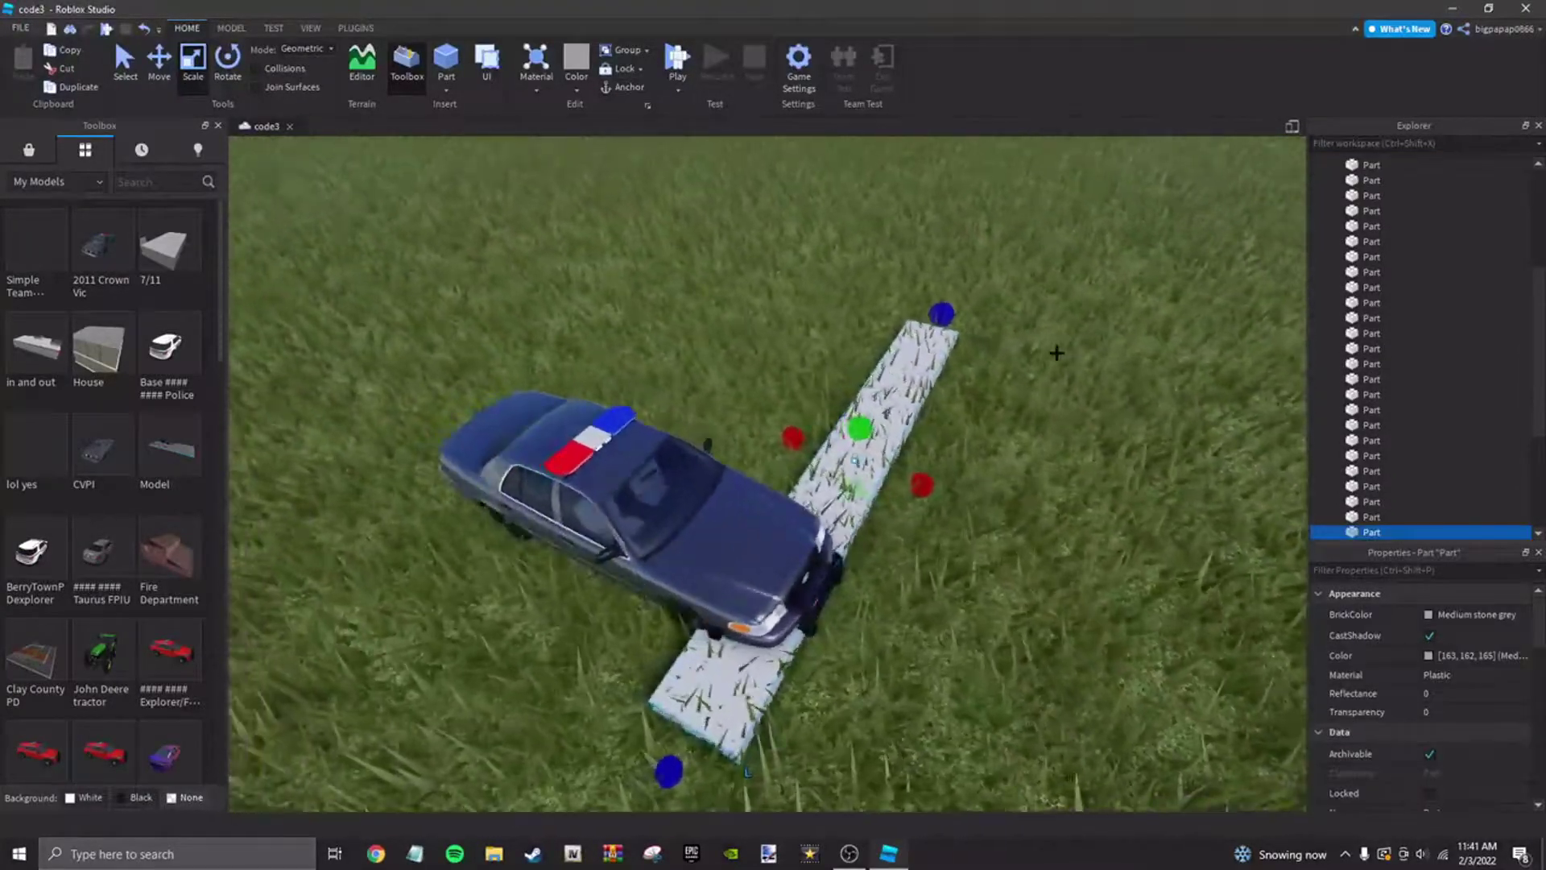
{"action": "right_click_drag", "start_coordinate": [860, 435], "coordinate": [847, 431]}
{"action": "key", "text": "a"}
{"action": "left_click_drag", "start_coordinate": [847, 432], "coordinate": [821, 437]}
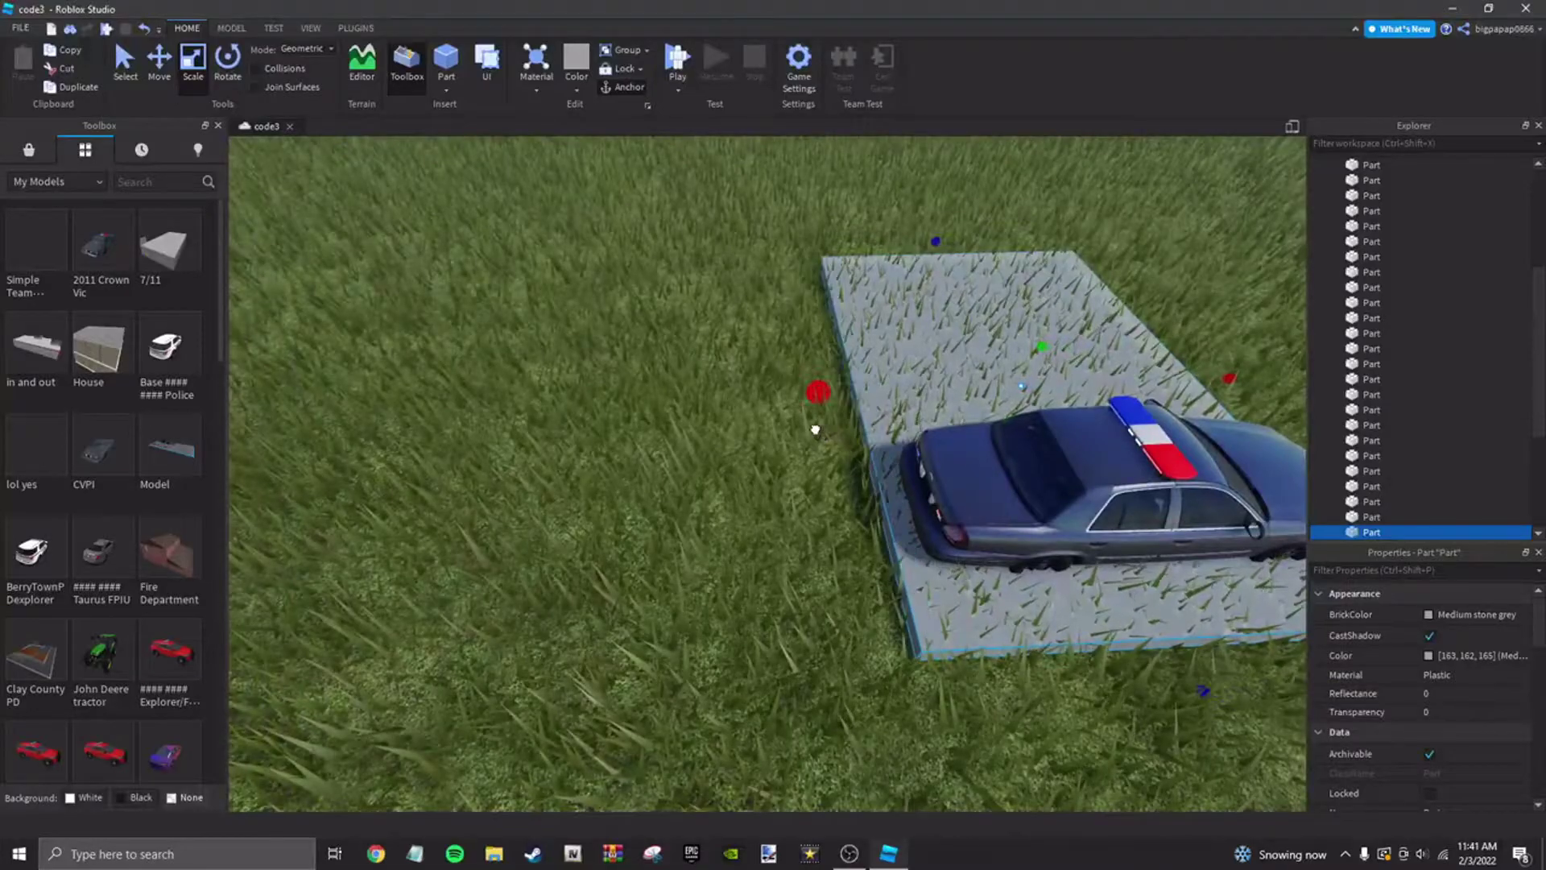
{"action": "key", "text": "a"}
{"action": "right_click_drag", "start_coordinate": [816, 429], "coordinate": [811, 394]}
Step: Place the police car on top of the slab, aligned along one side edge as a lane-width guide
{"action": "left_click_drag", "start_coordinate": [809, 391], "coordinate": [794, 383]}
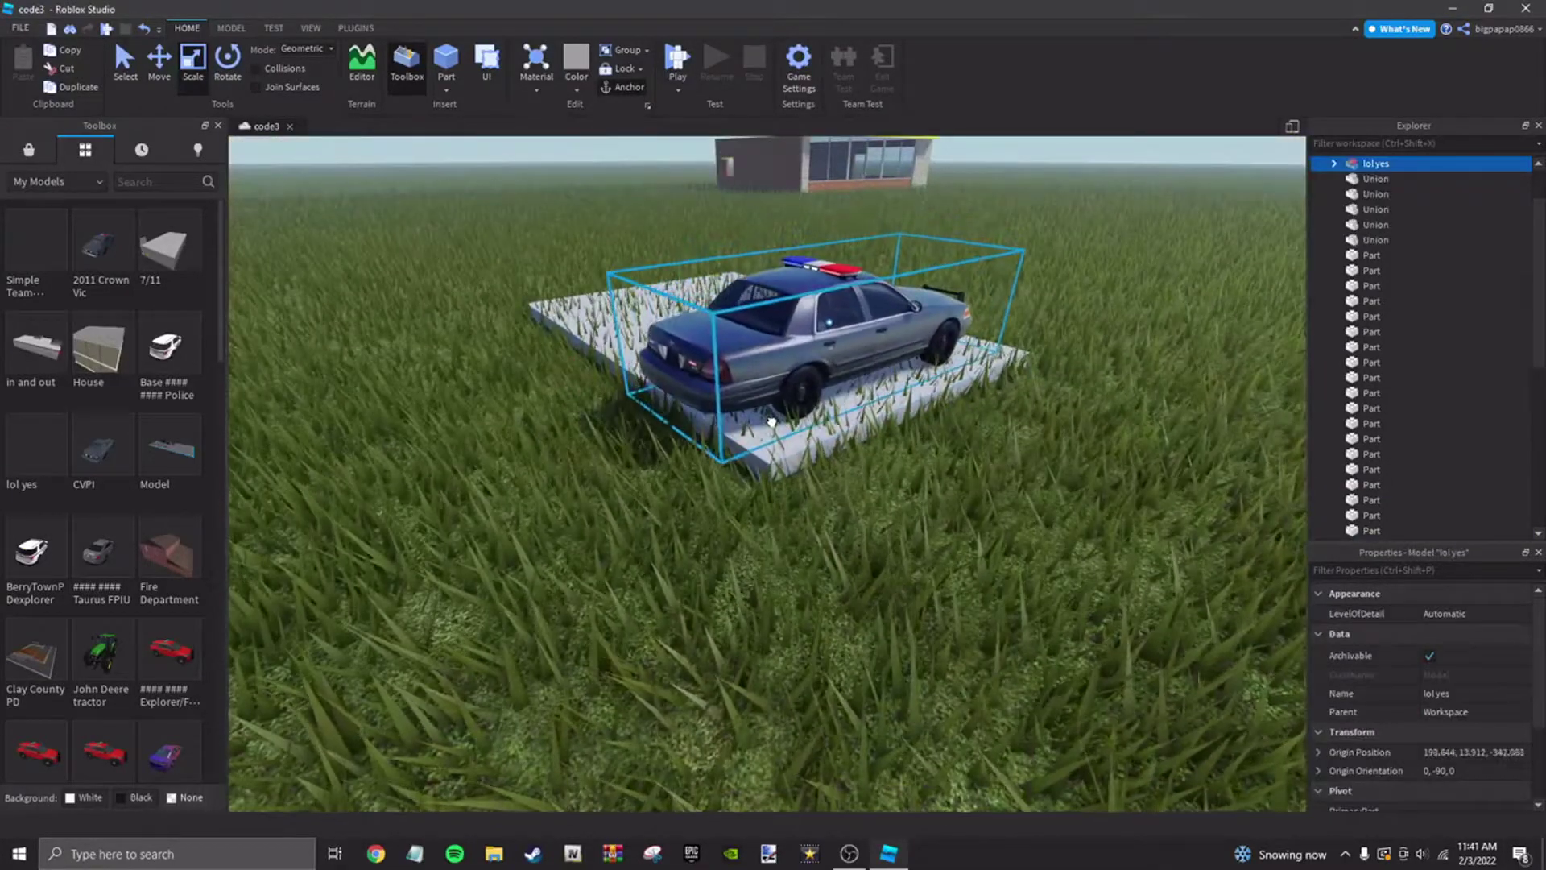
{"action": "key", "text": "w"}
{"action": "right_click_drag", "start_coordinate": [900, 517], "coordinate": [890, 513]}
{"action": "key", "text": "d"}
{"action": "left_click_drag", "start_coordinate": [721, 488], "coordinate": [720, 460]}
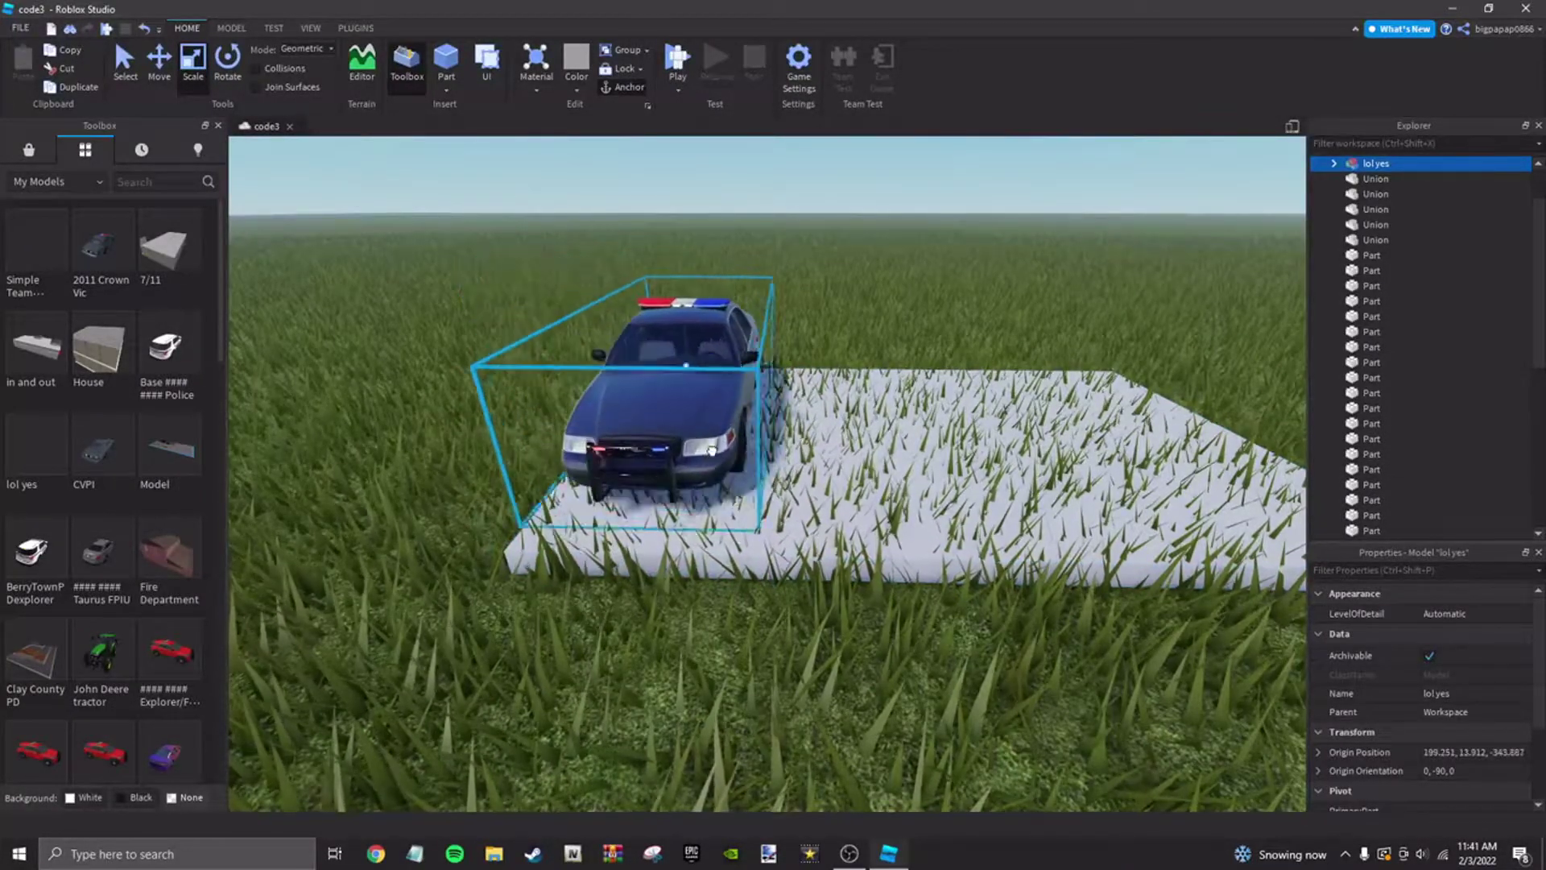
{"action": "left_click_drag", "start_coordinate": [769, 475], "coordinate": [766, 472]}
{"action": "right_click_drag", "start_coordinate": [766, 472], "coordinate": [768, 492]}
{"action": "key", "text": "s"}
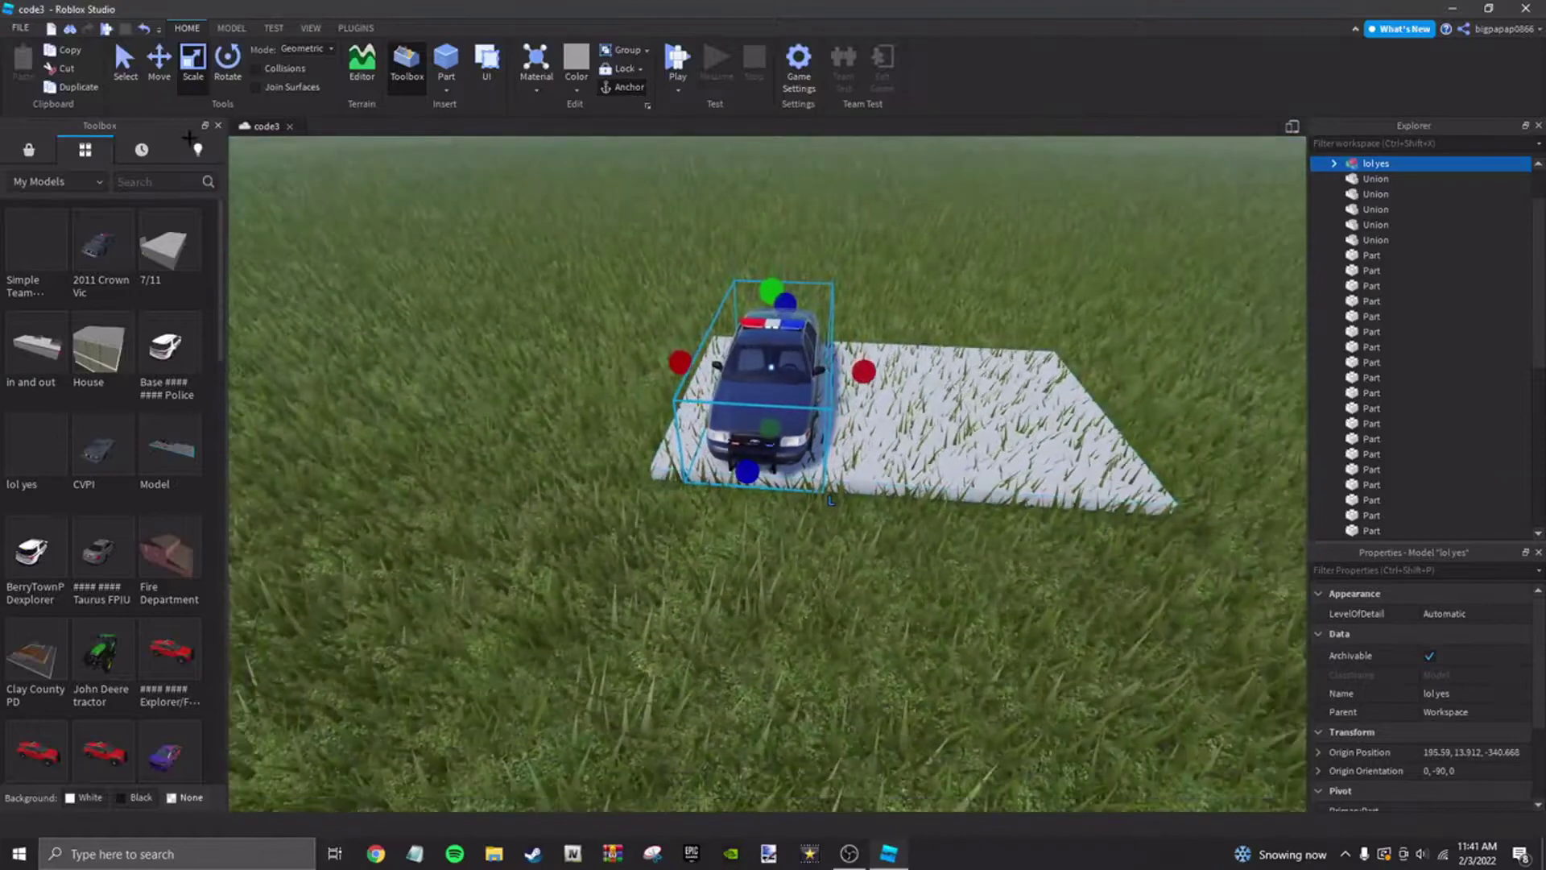
Step: Duplicate the police car facing the opposite way on the slab's other side, and narrow the slab to fit both cars
{"action": "key", "text": "ctrl+d"}
{"action": "left_click_drag", "start_coordinate": [878, 366], "coordinate": [991, 431]}
{"action": "left_click", "coordinate": [956, 373]}
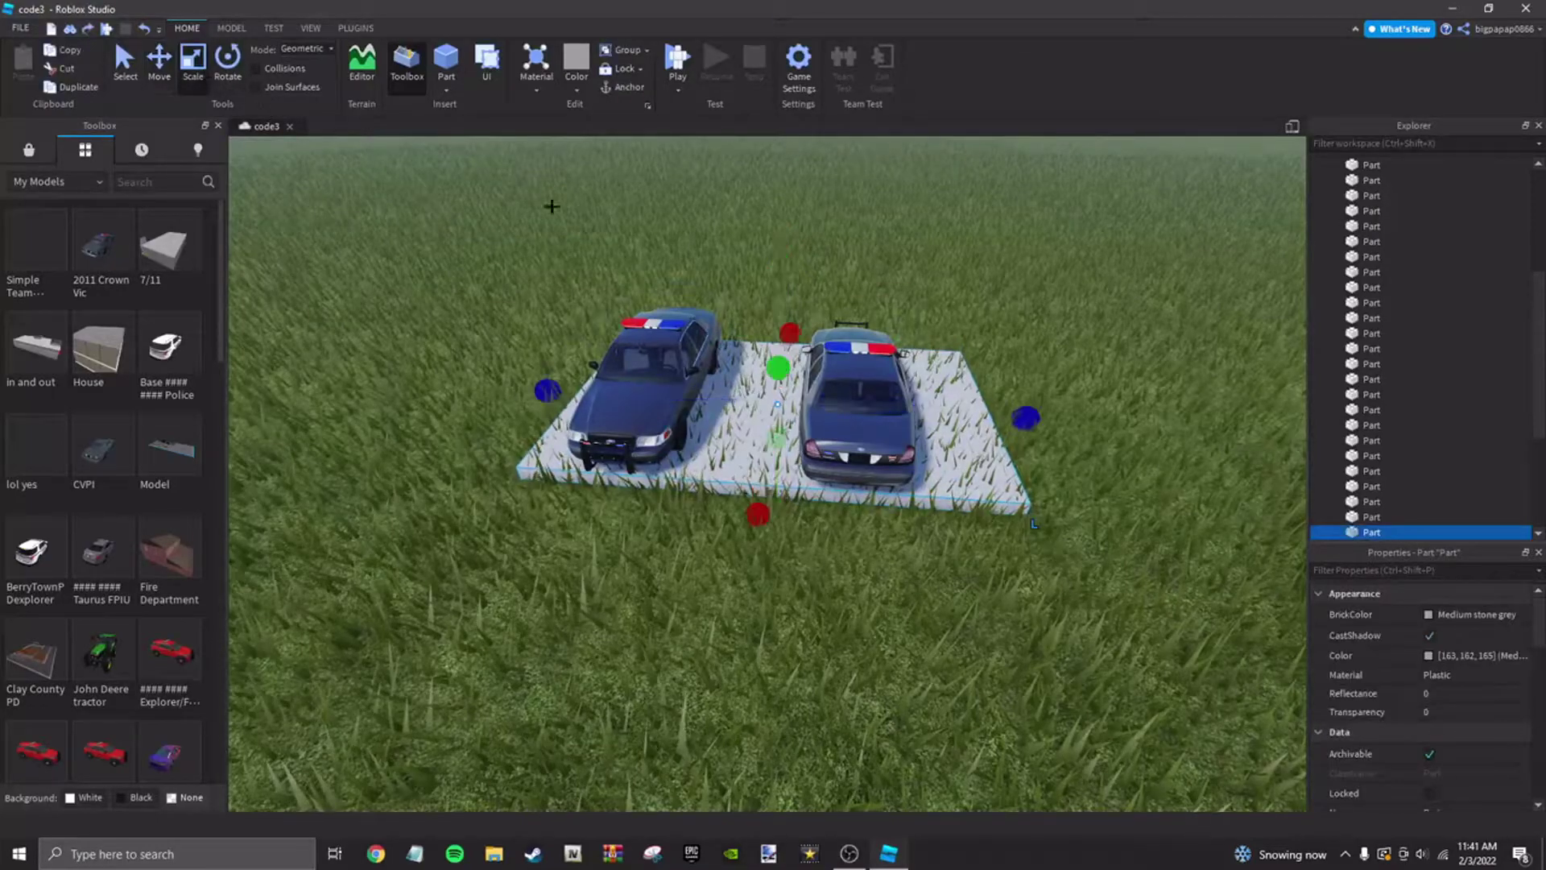
{"action": "left_click_drag", "start_coordinate": [966, 418], "coordinate": [964, 418]}
{"action": "key", "text": "a"}
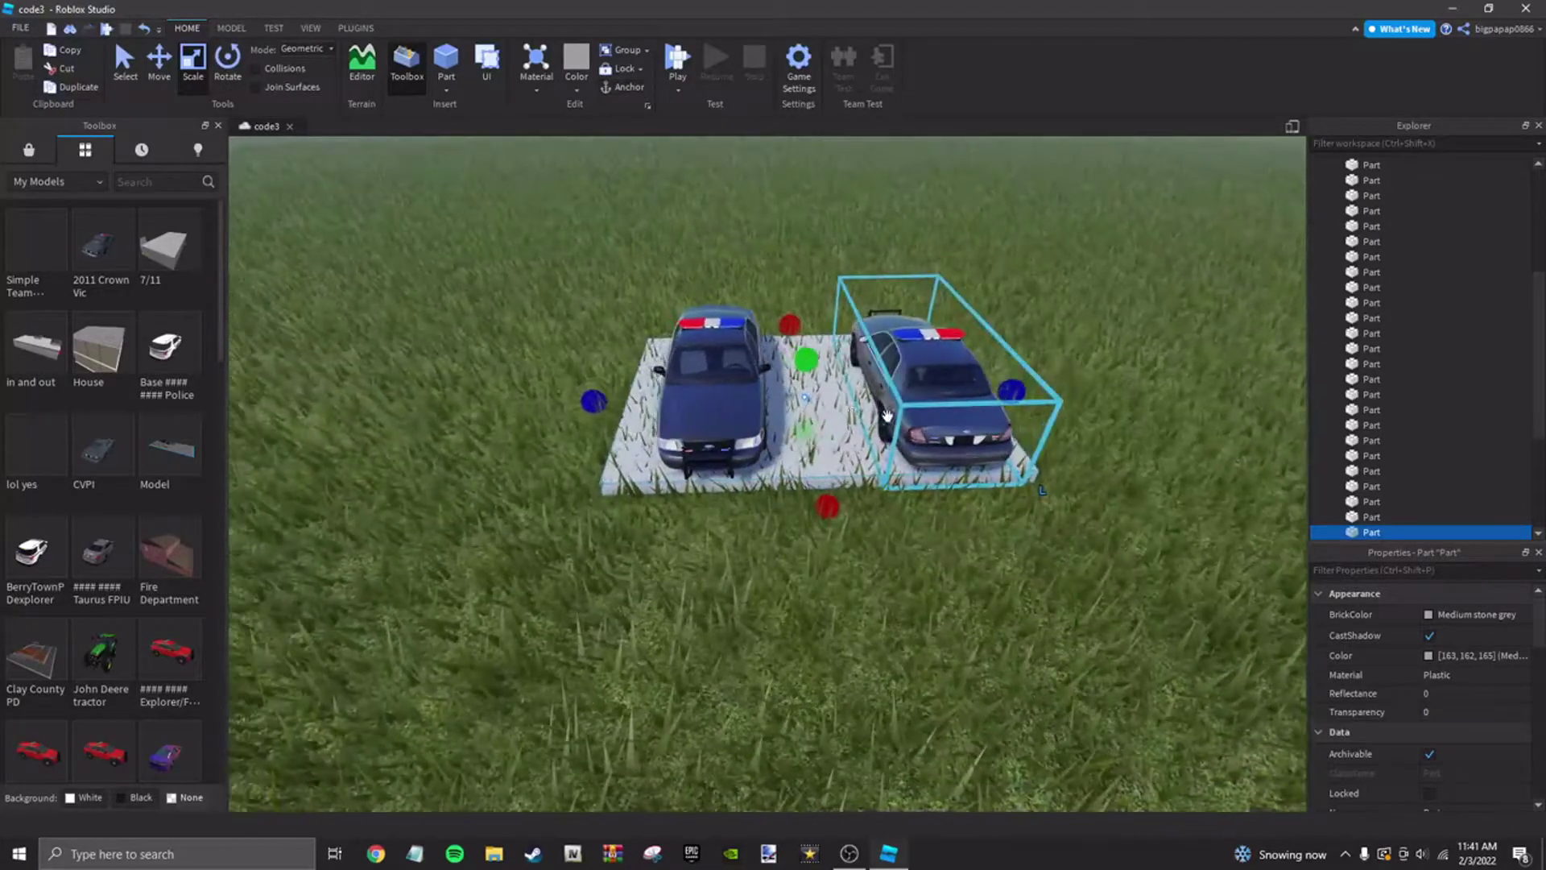
Step: Move both police cars off the slab onto the grass behind it
{"action": "left_click", "coordinate": [620, 429]}
{"action": "right_click_drag", "start_coordinate": [620, 429], "coordinate": [626, 365]}
{"action": "scroll", "coordinate": [620, 402], "scroll_direction": "up", "scroll_amount": 5}
{"action": "left_click_drag", "start_coordinate": [626, 365], "coordinate": [547, 145]}
{"action": "left_click_drag", "start_coordinate": [1034, 354], "coordinate": [1044, 152]}
Step: Set the slab's material to Concrete and its colour to Dark stone grey
{"action": "left_click", "coordinate": [968, 400]}
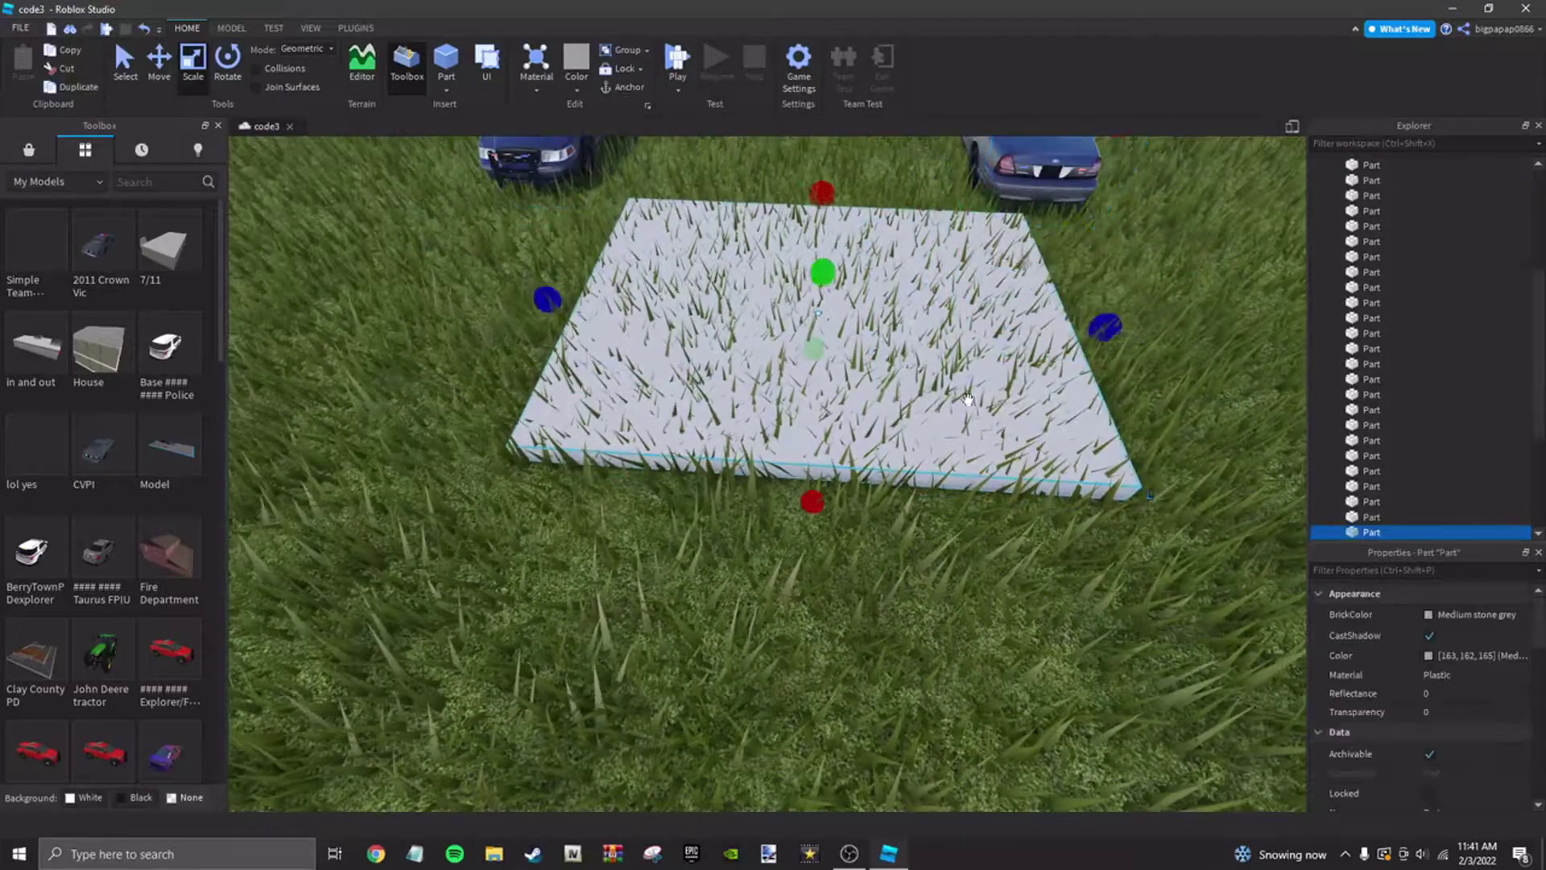
{"action": "left_click", "coordinate": [1475, 675]}
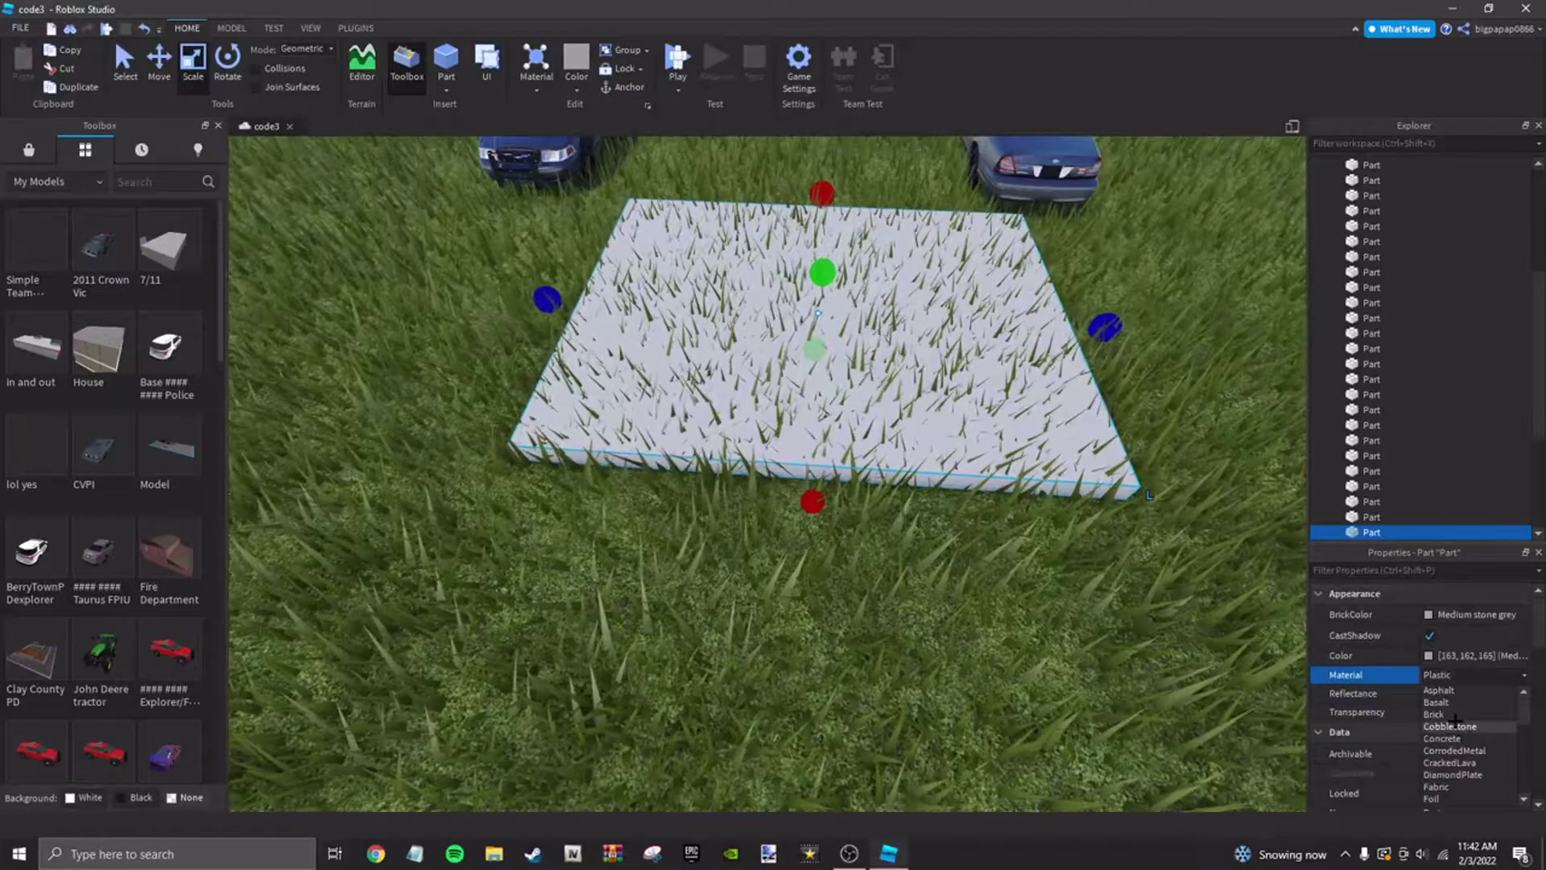
{"action": "left_click", "coordinate": [1442, 738]}
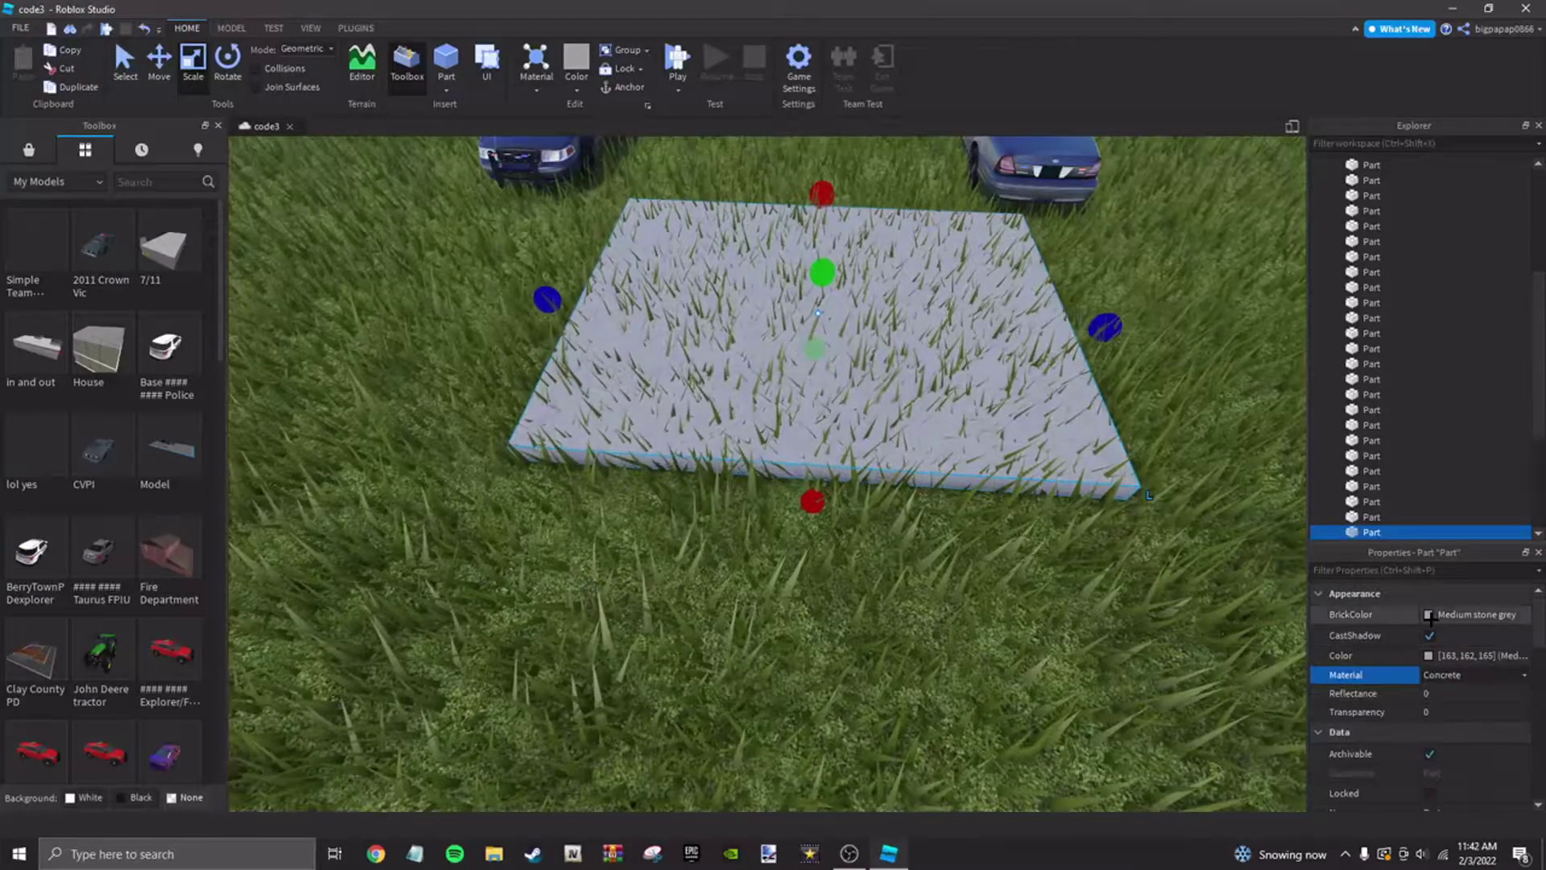
{"action": "left_click", "coordinate": [1474, 655]}
{"action": "left_click", "coordinate": [1297, 821]}
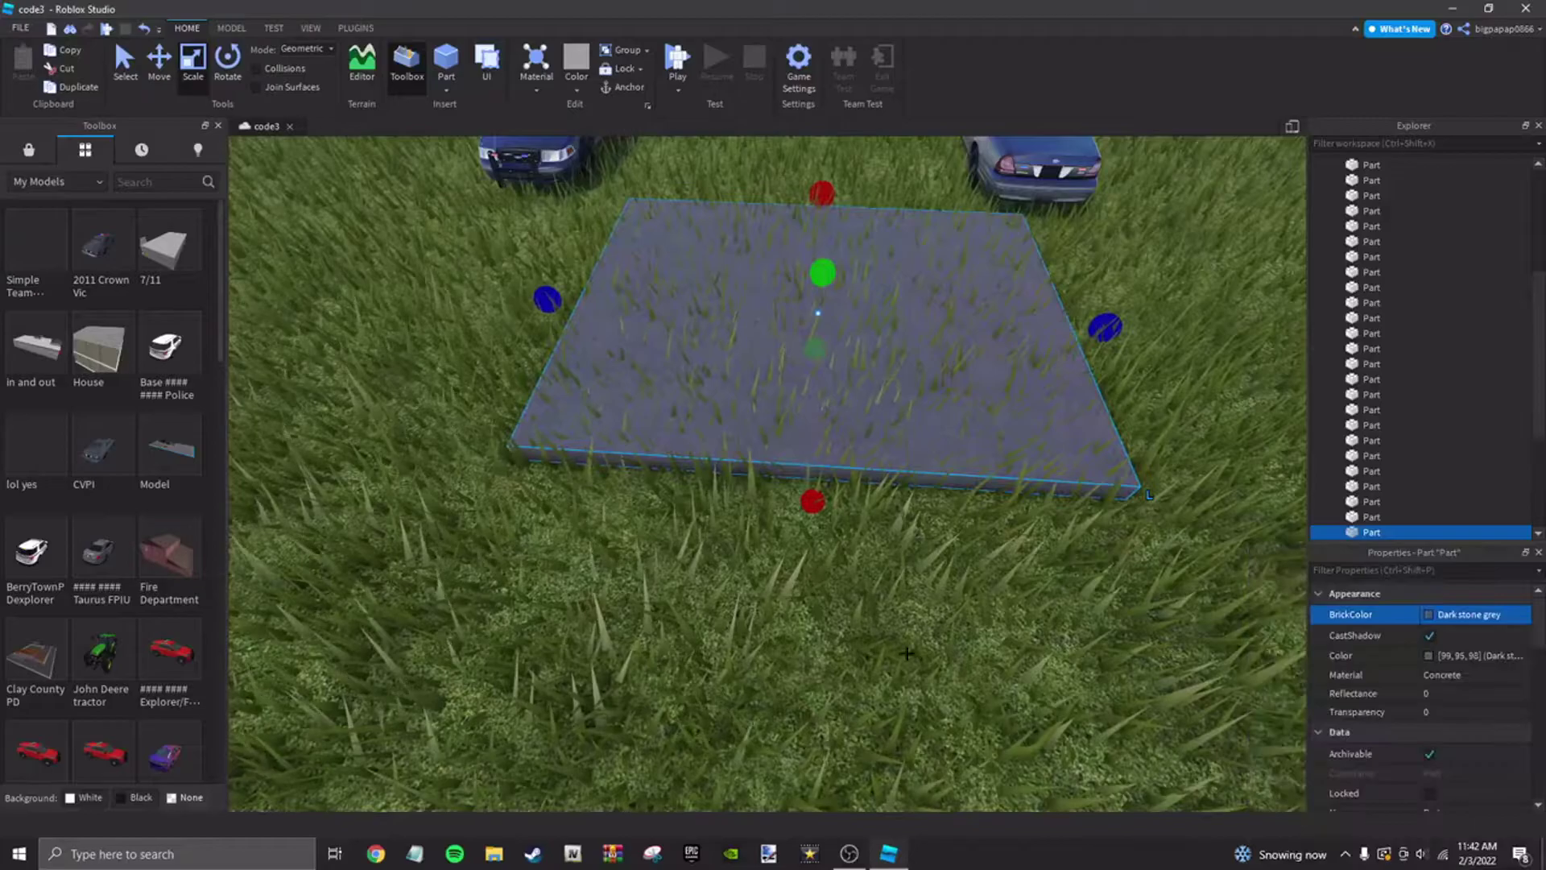
Step: Reduce the slab's thickness from its top face so it lies low in the grass
{"action": "left_click", "coordinate": [900, 639]}
{"action": "right_click_drag", "start_coordinate": [902, 644], "coordinate": [900, 640]}
{"action": "scroll", "coordinate": [901, 639], "scroll_direction": "up", "scroll_amount": 4}
{"action": "scroll", "coordinate": [901, 640], "scroll_direction": "down", "scroll_amount": 5}
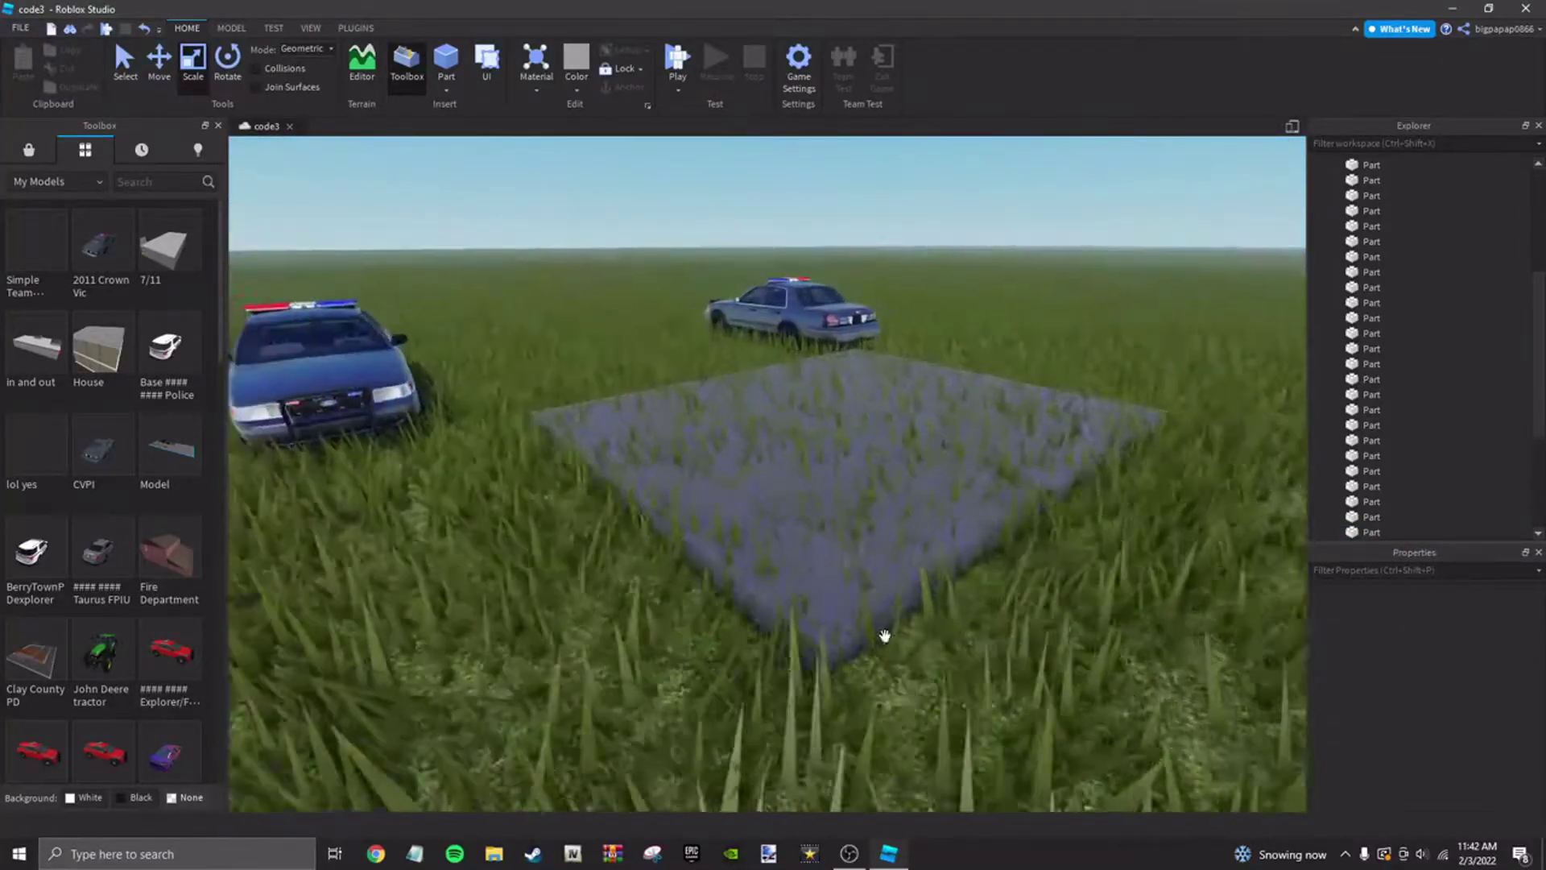
{"action": "left_click", "coordinate": [883, 553]}
{"action": "left_click_drag", "start_coordinate": [939, 367], "coordinate": [945, 375]}
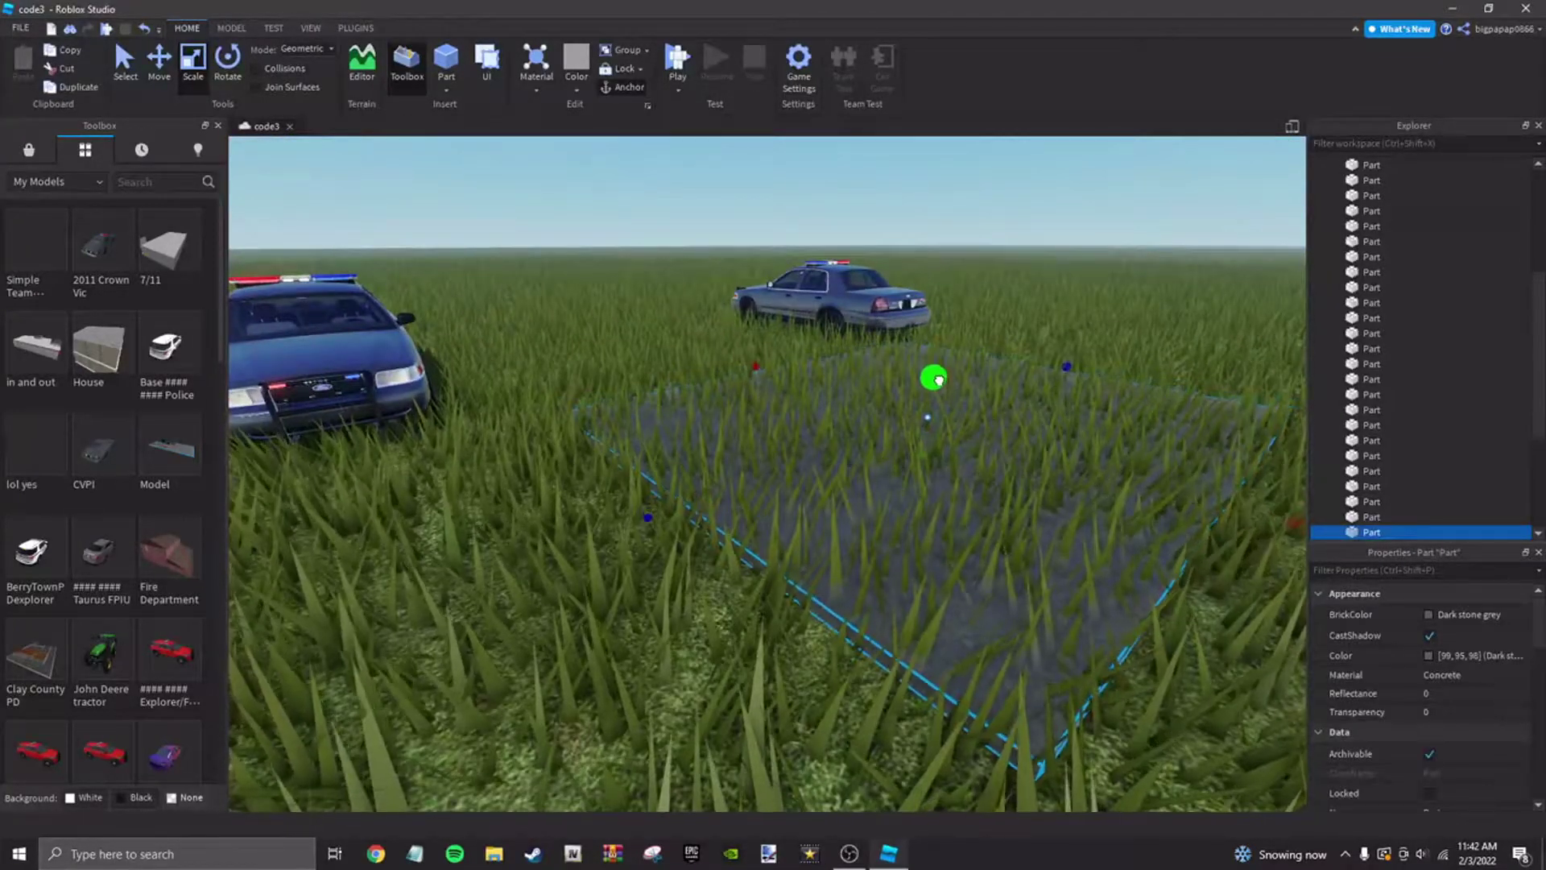
{"action": "scroll", "coordinate": [580, 415], "scroll_direction": "down", "scroll_amount": 6}
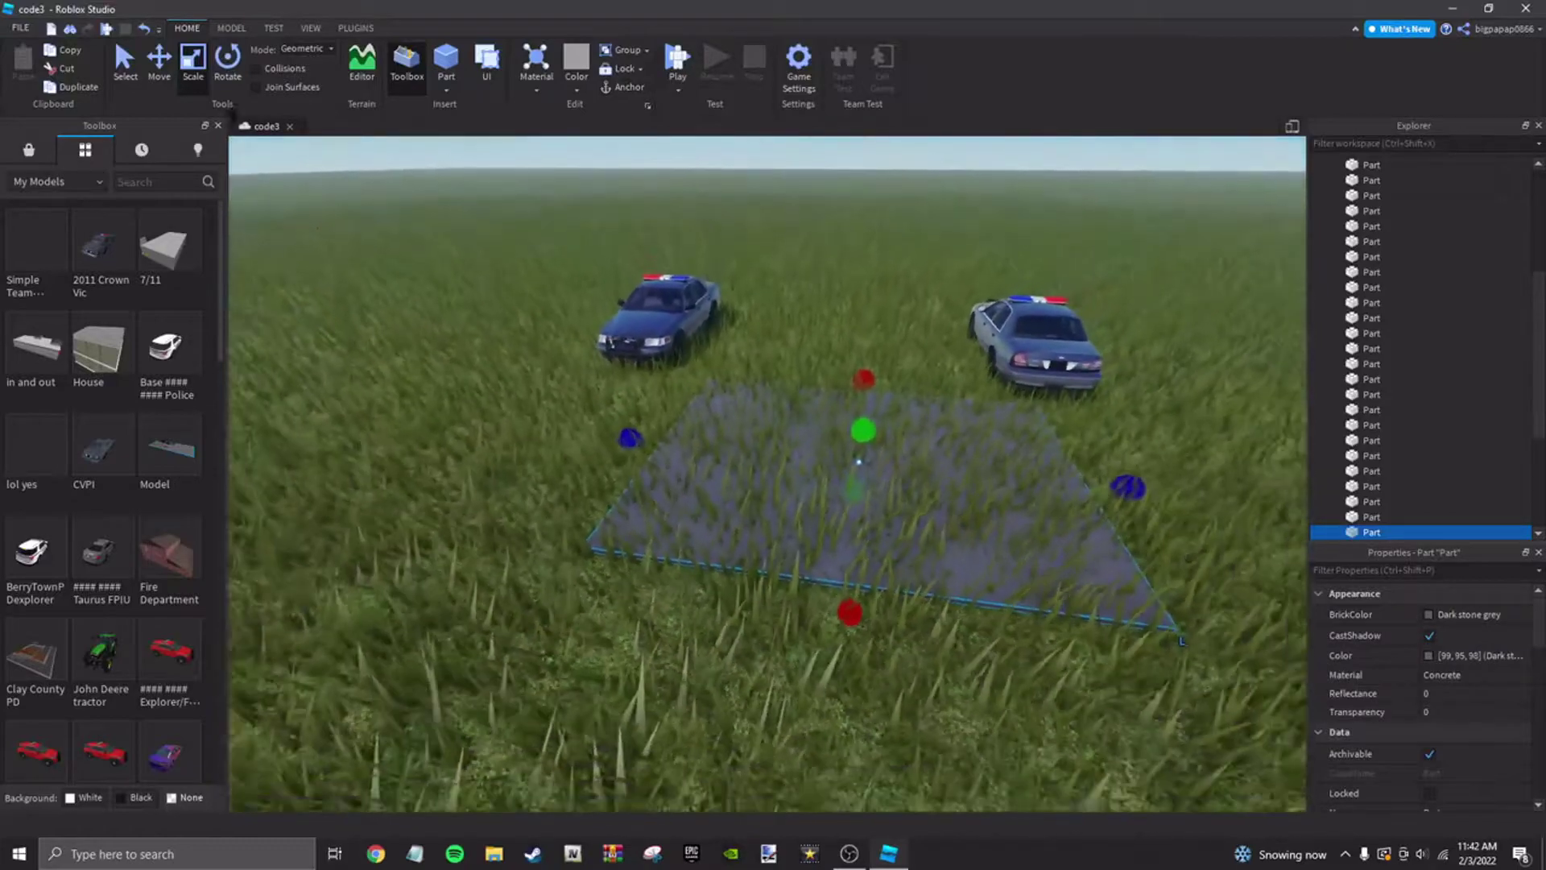
Step: Paint the grass terrain around the slab's front with the dark brown rocky material using the terrain Paint tool
{"action": "left_click", "coordinate": [362, 60]}
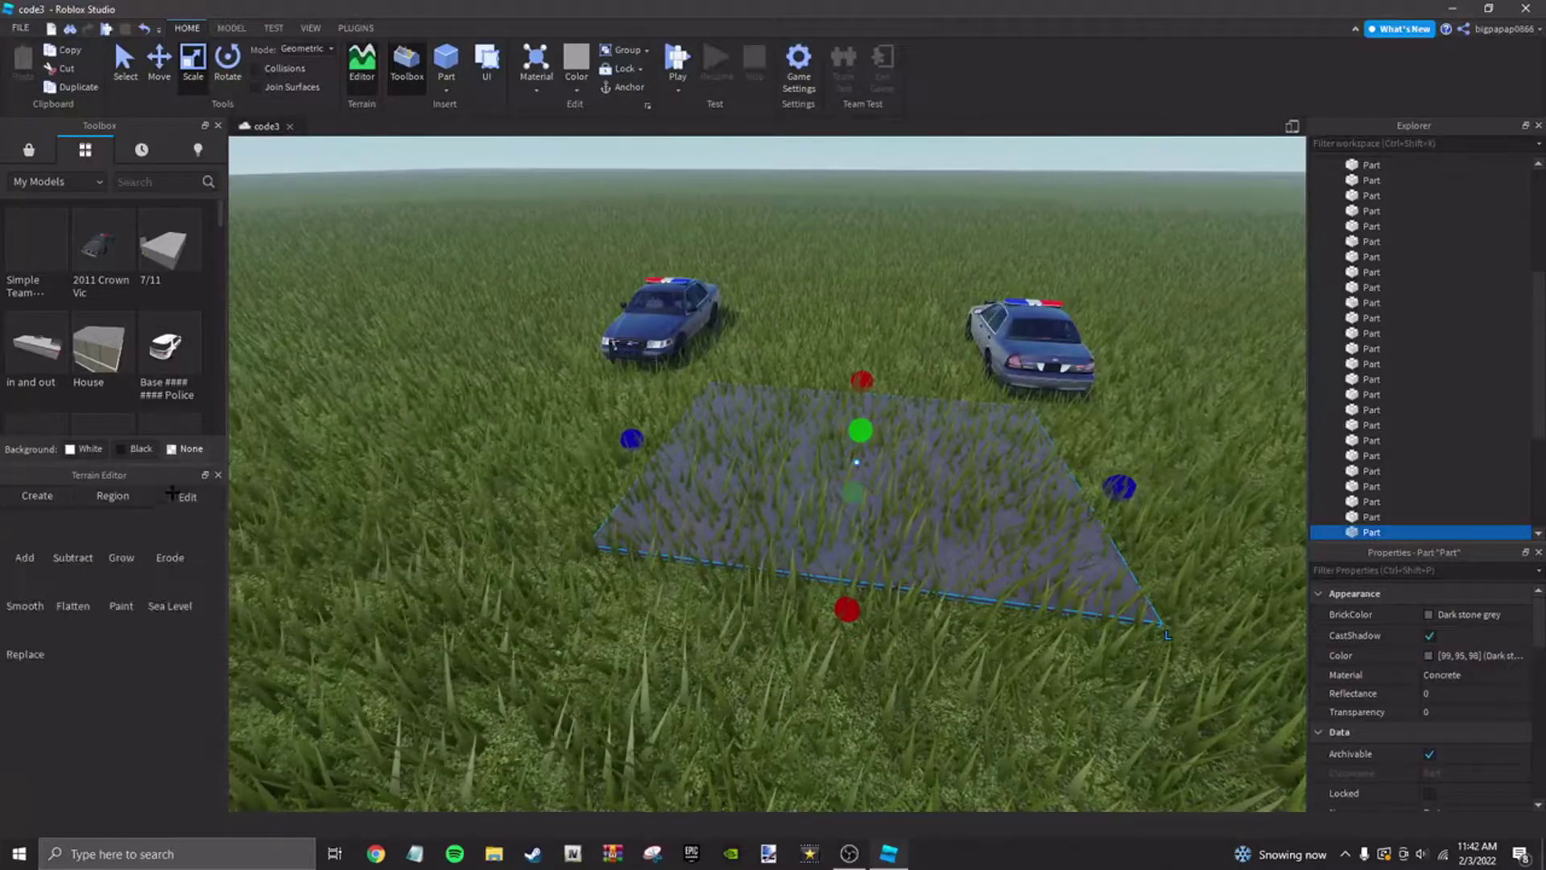
{"action": "left_click", "coordinate": [121, 596]}
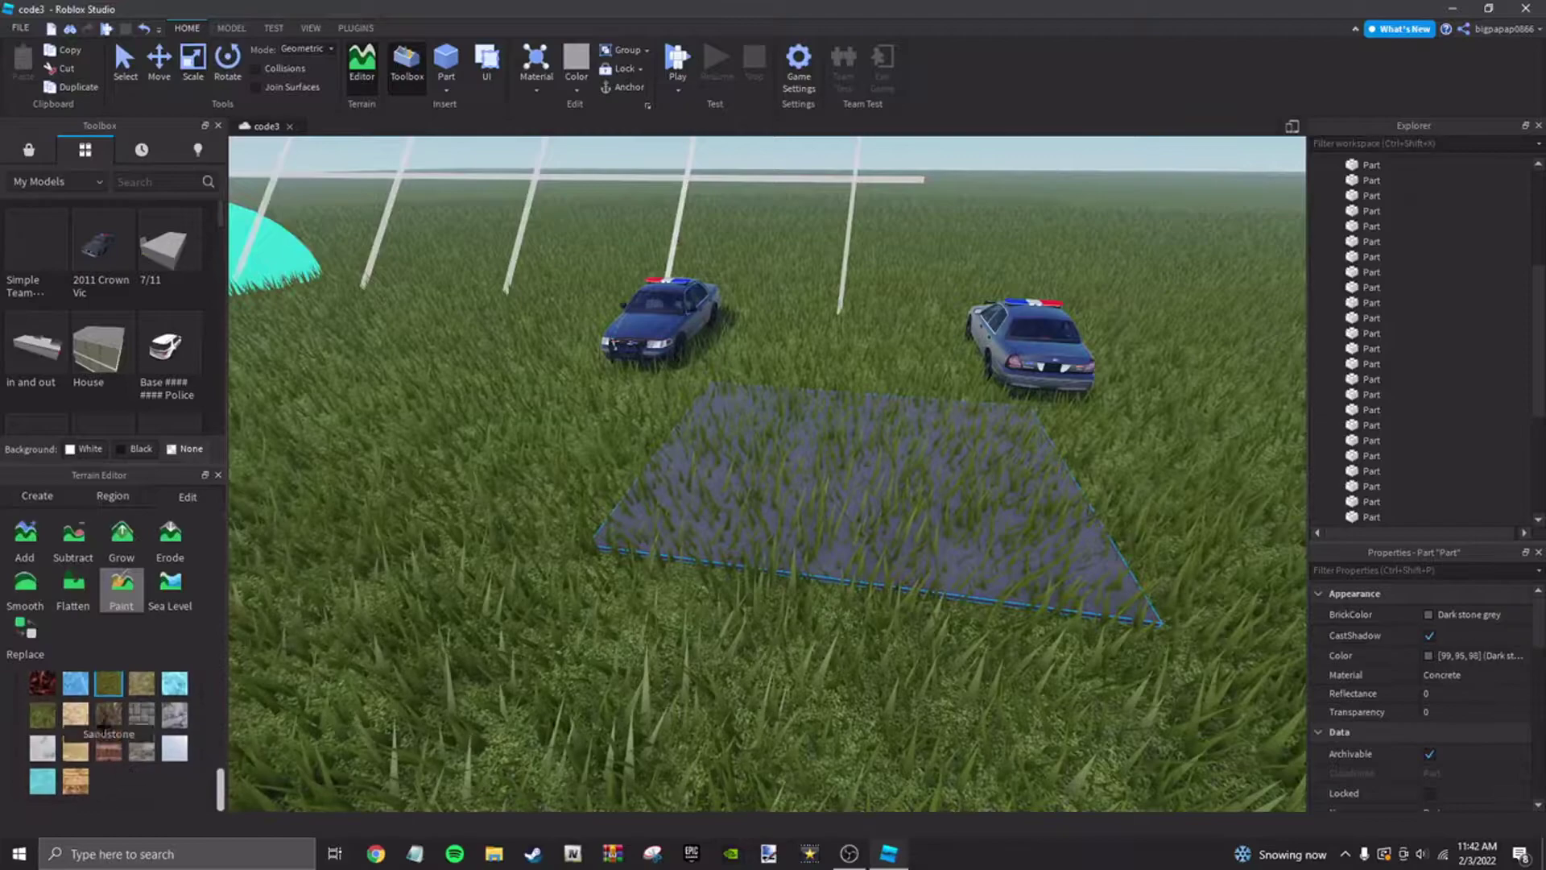
{"action": "mouse_move", "coordinate": [553, 649]}
{"action": "left_mouse_down"}
{"action": "mouse_move", "coordinate": [666, 448]}
{"action": "mouse_move", "coordinate": [311, 698]}
{"action": "left_mouse_up"}
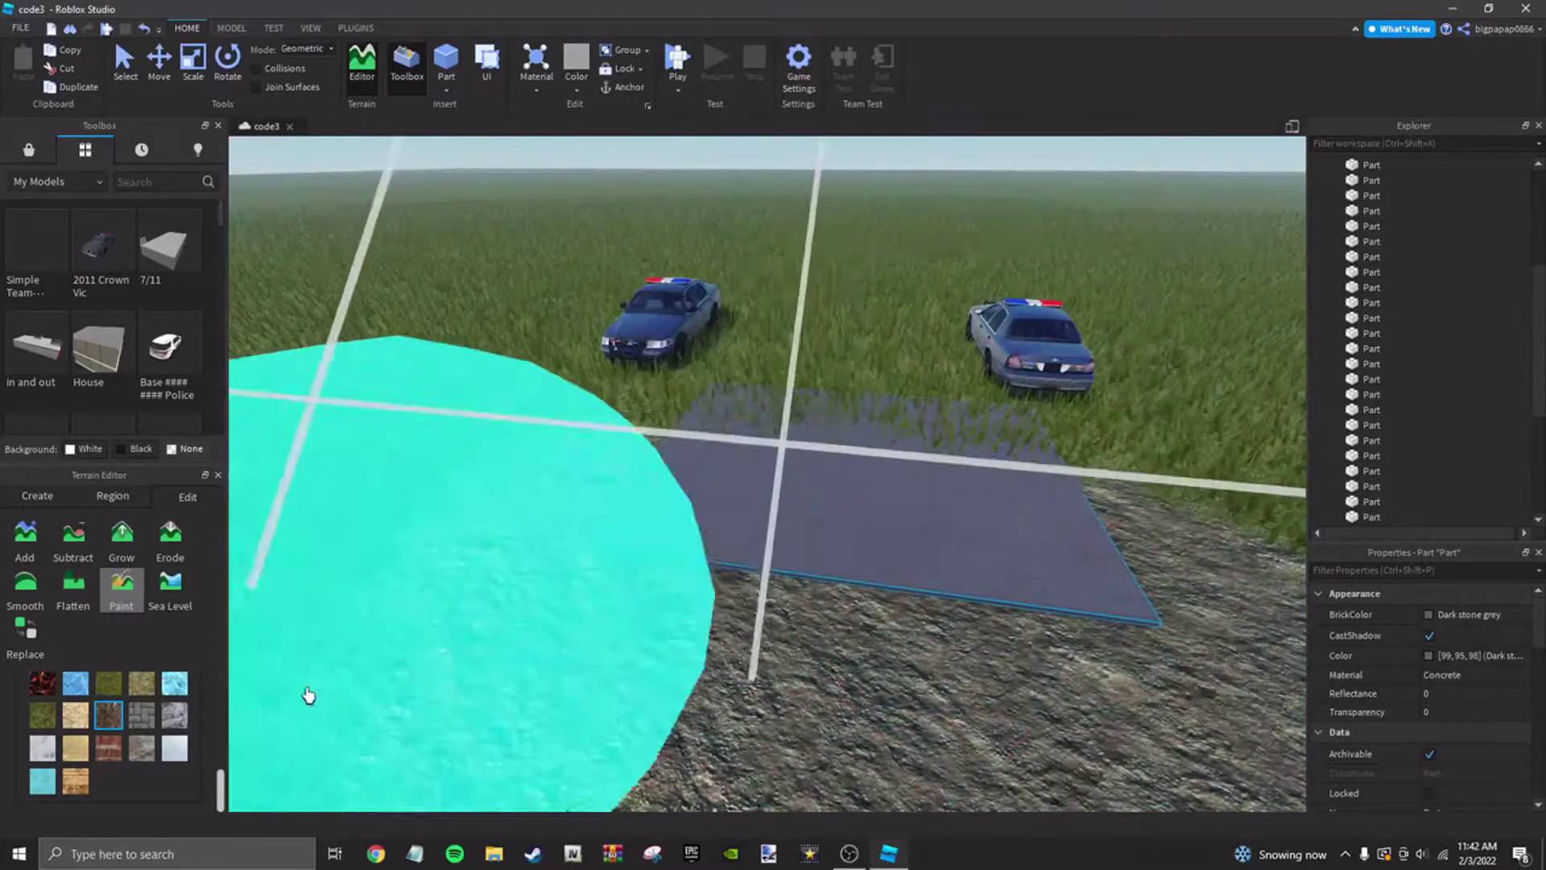
Step: Turn off the brush's plane lock and paint the remaining grass around the slab and both police cars
{"action": "scroll", "coordinate": [174, 753], "scroll_direction": "up", "scroll_amount": 4}
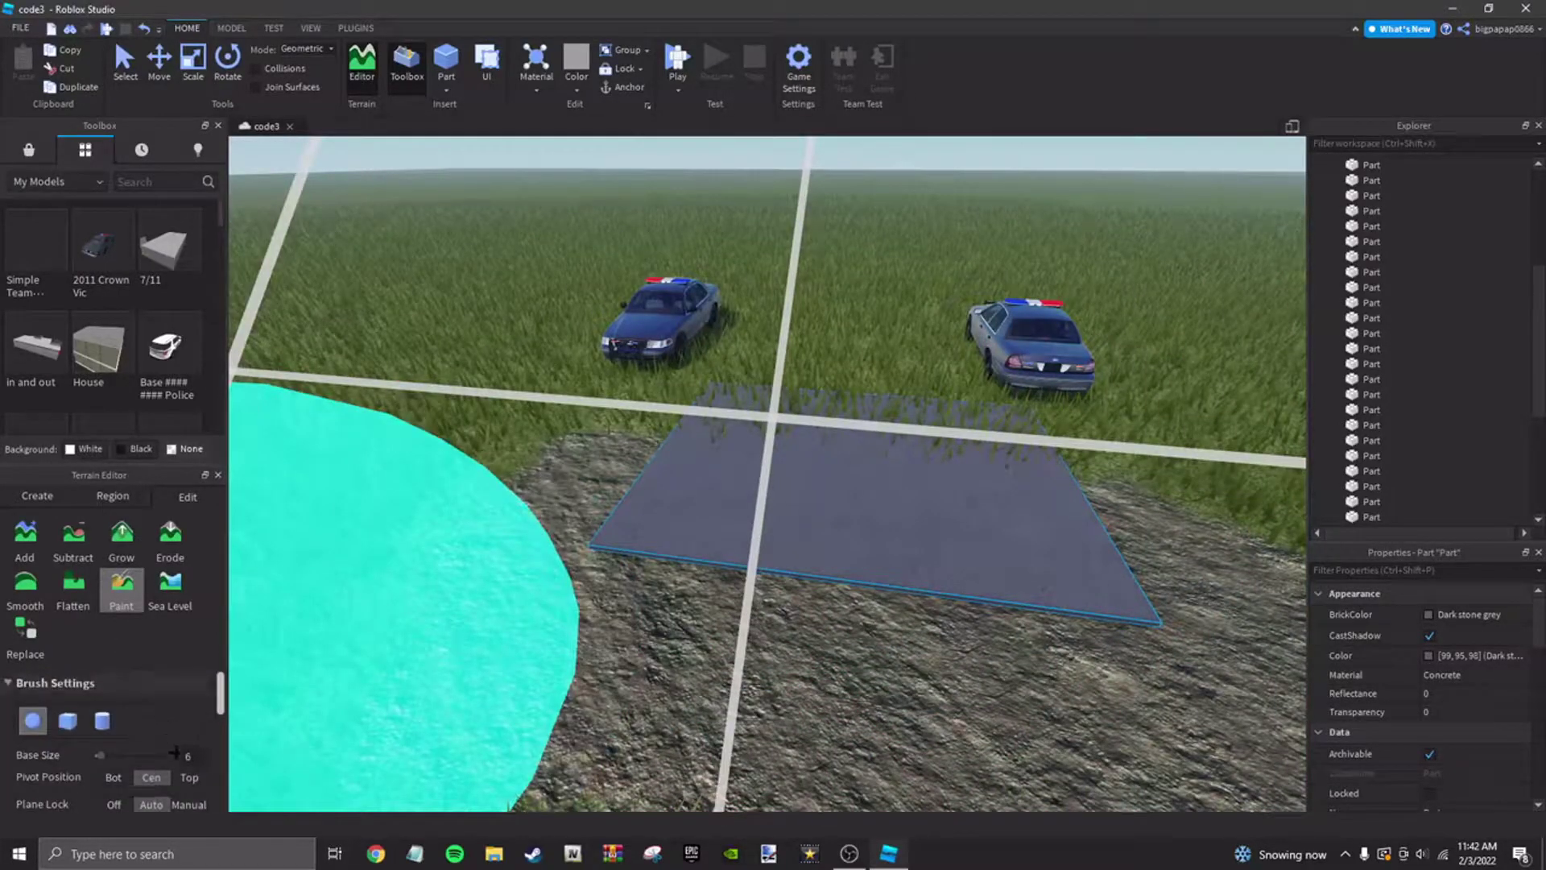
{"action": "left_click", "coordinate": [114, 805]}
{"action": "mouse_move", "coordinate": [846, 525]}
{"action": "left_mouse_down"}
{"action": "mouse_move", "coordinate": [552, 346]}
{"action": "mouse_move", "coordinate": [922, 542]}
{"action": "left_mouse_up"}
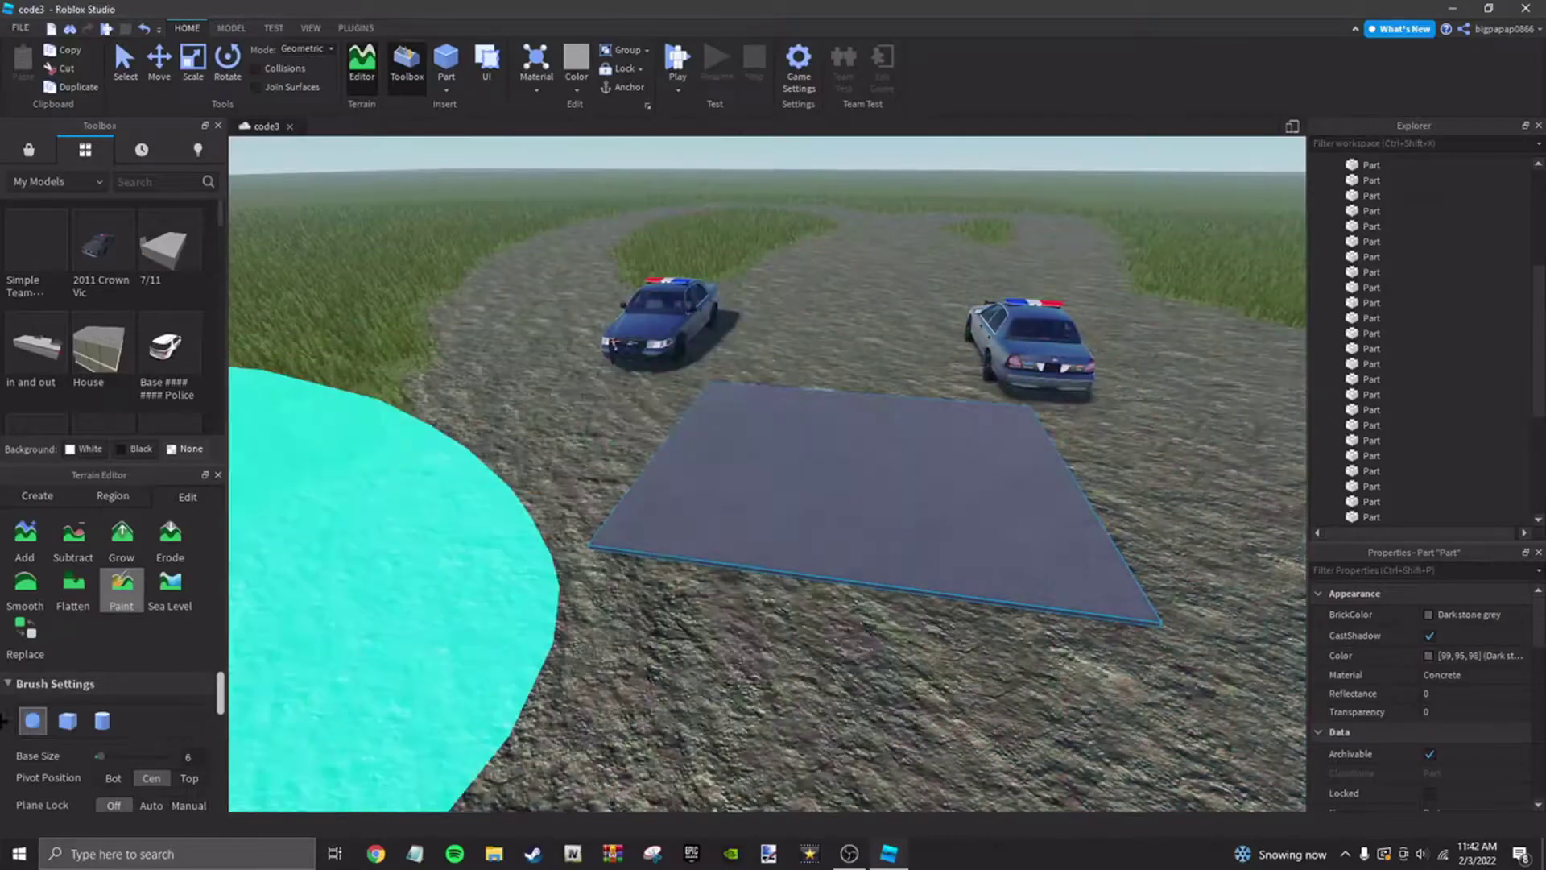
{"action": "left_click", "coordinate": [131, 583]}
{"action": "left_click", "coordinate": [218, 475]}
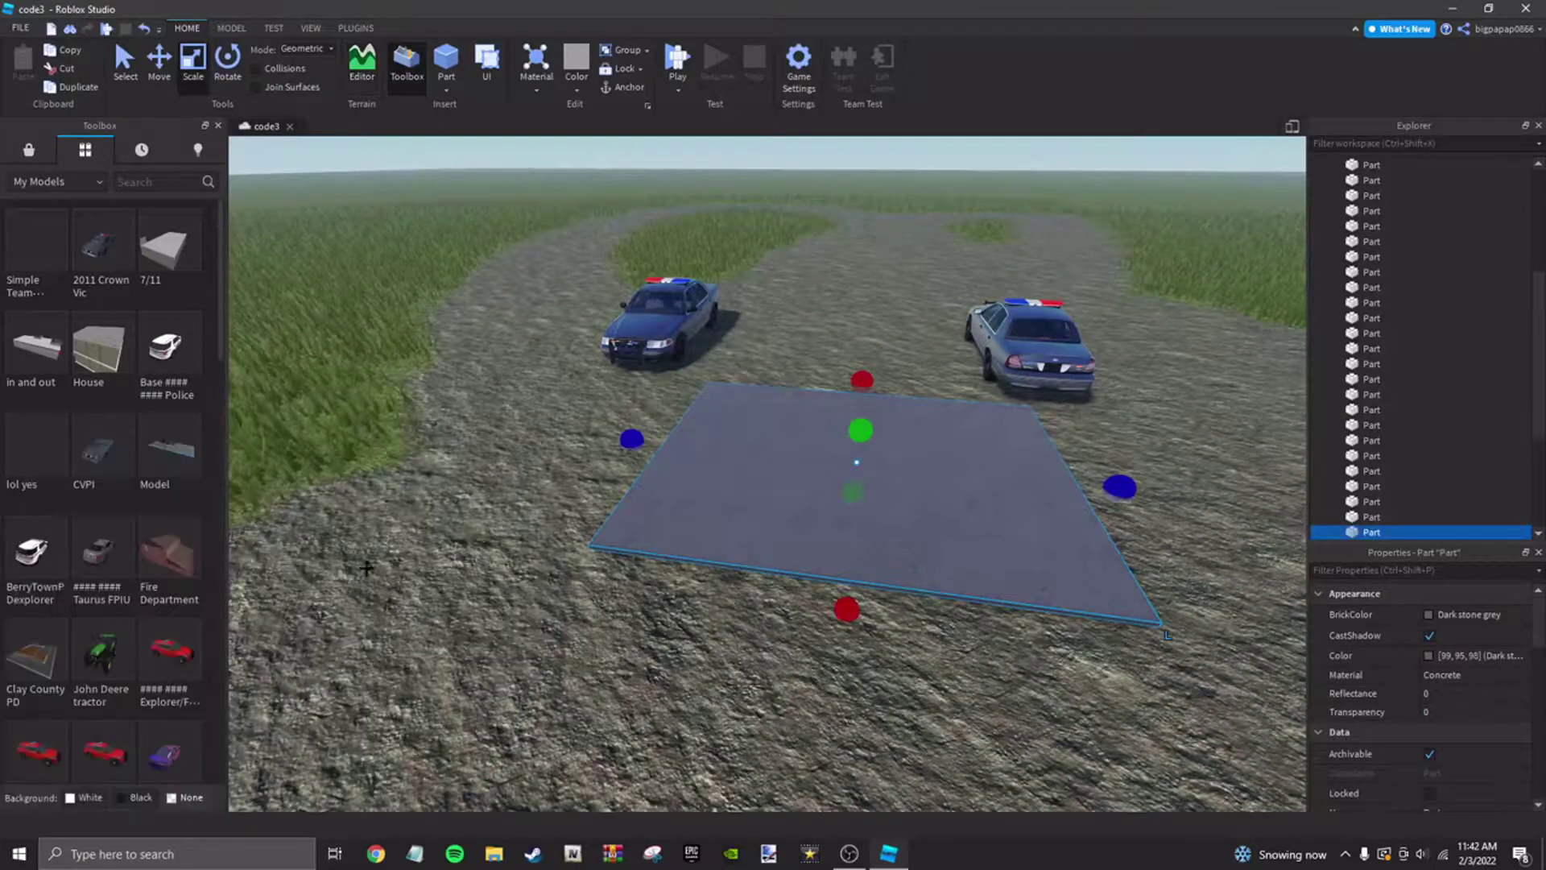
Step: Duplicate the slab and shrink the copy's width to a narrow strip running along the road
{"action": "key", "text": "w"}
{"action": "right_click_drag", "start_coordinate": [499, 584], "coordinate": [519, 584]}
{"action": "left_click", "coordinate": [497, 586]}
{"action": "scroll", "coordinate": [519, 583], "scroll_direction": "down", "scroll_amount": 5}
{"action": "scroll", "coordinate": [594, 487], "scroll_direction": "up", "scroll_amount": 5}
{"action": "left_click", "coordinate": [887, 459]}
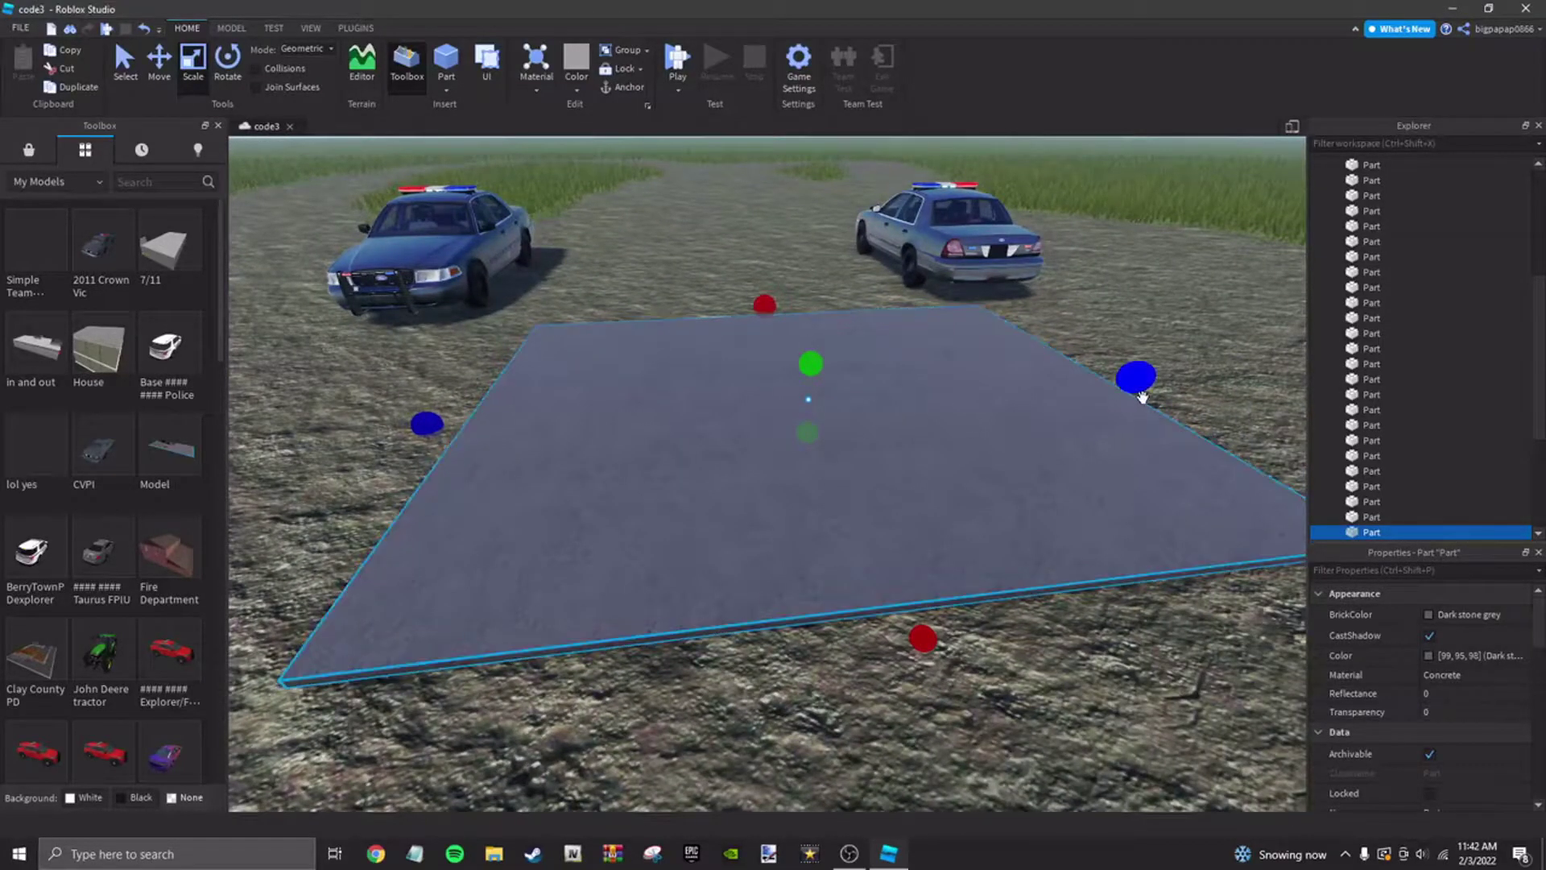
{"action": "left_click_drag", "start_coordinate": [1131, 379], "coordinate": [876, 450]}
{"action": "key", "text": "d"}
{"action": "right_click_drag", "start_coordinate": [829, 440], "coordinate": [829, 440]}
Step: Slim the strip into a thin line along the slab's centre and raise it slightly above the surface
{"action": "left_click", "coordinate": [167, 81]}
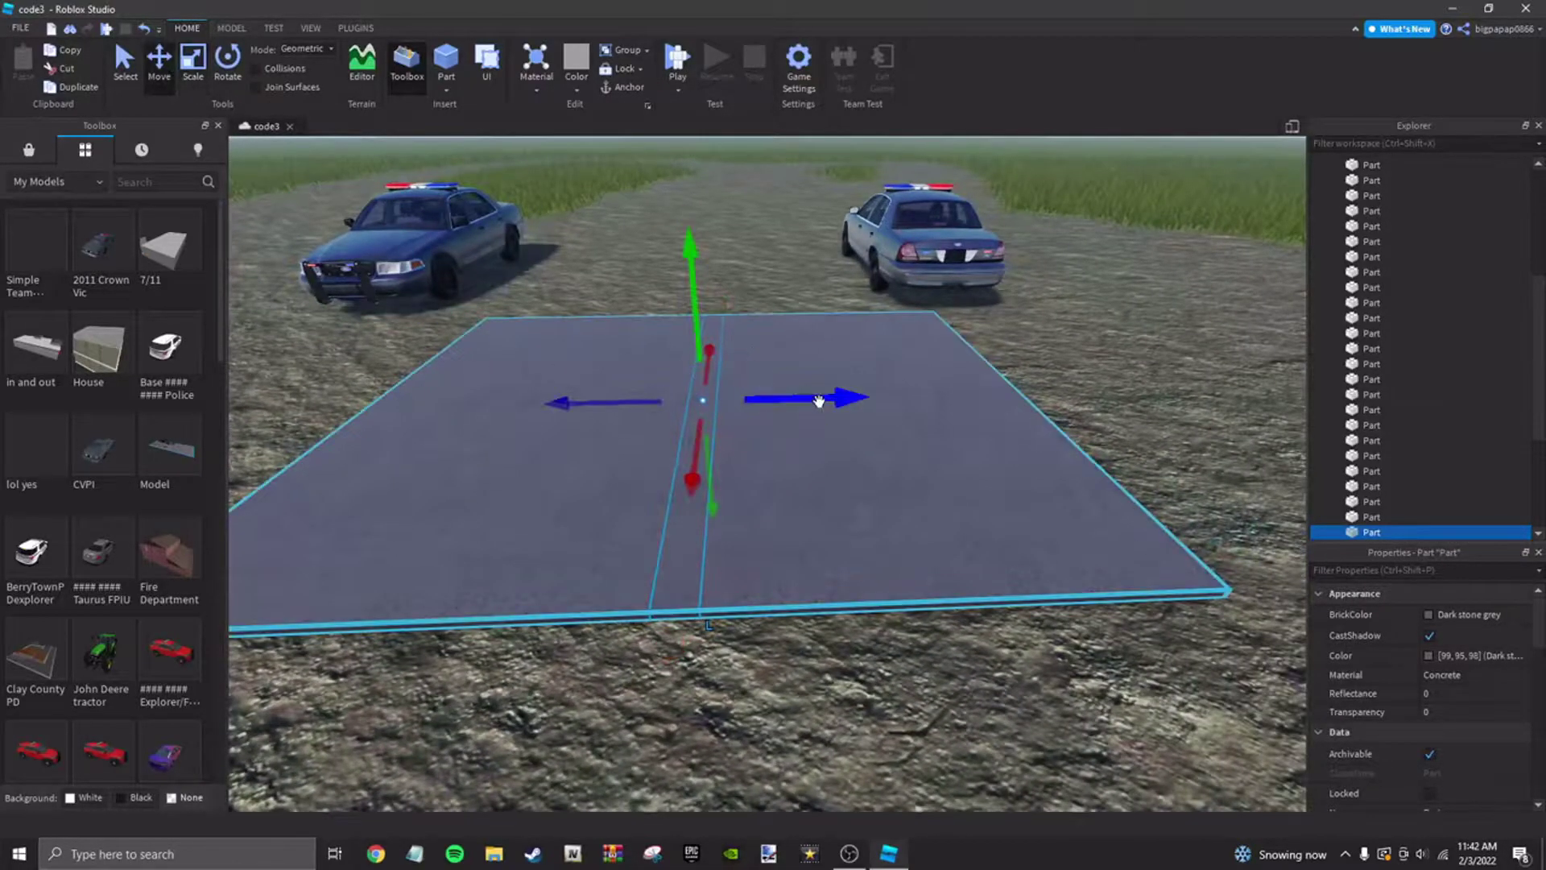
{"action": "left_click_drag", "start_coordinate": [818, 400], "coordinate": [800, 401]}
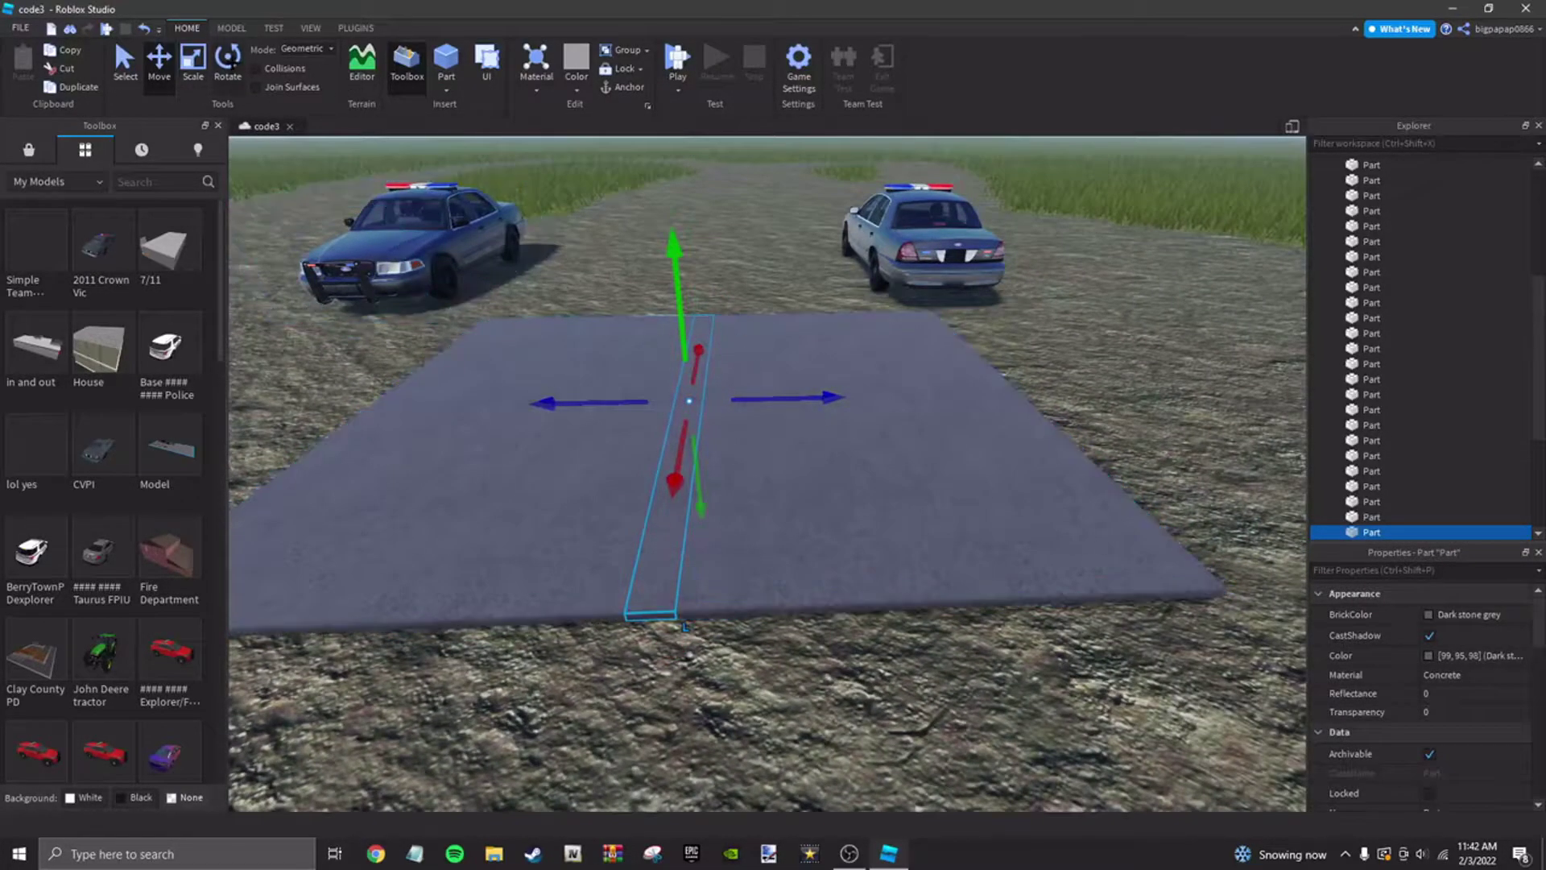
{"action": "left_click", "coordinate": [193, 64]}
{"action": "mouse_move", "coordinate": [636, 401]}
{"action": "left_mouse_down"}
{"action": "mouse_move", "coordinate": [689, 407]}
{"action": "mouse_move", "coordinate": [649, 400]}
{"action": "left_mouse_up"}
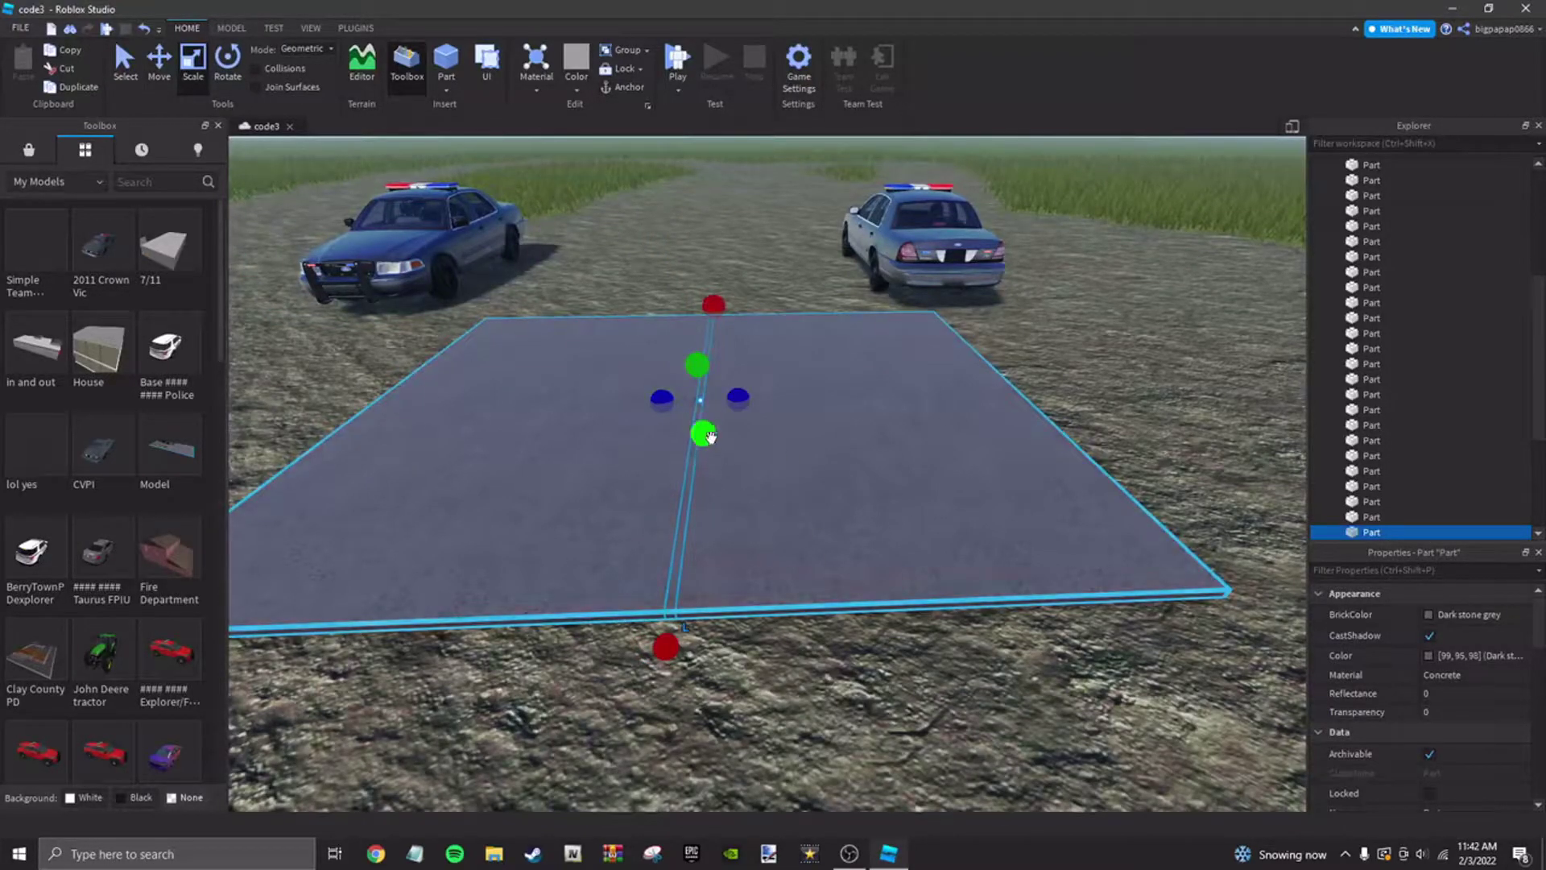
{"action": "left_click_drag", "start_coordinate": [704, 371], "coordinate": [693, 356]}
{"action": "key", "text": "ctrl+z"}
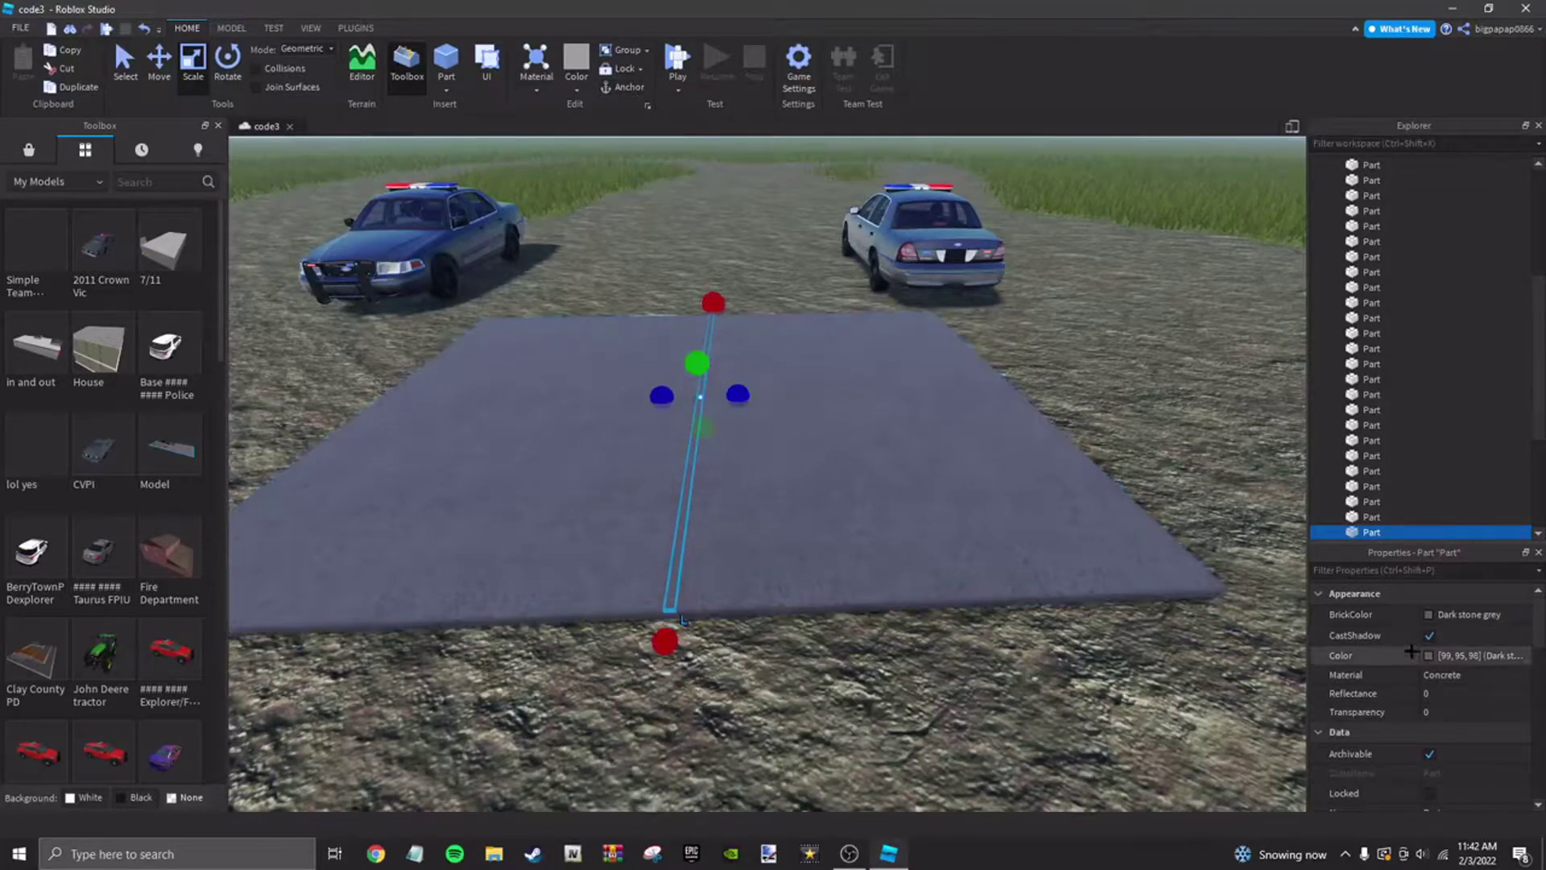
Step: Colour the centre line Bright yellow and place a duplicate beside it to form a double line
{"action": "left_click", "coordinate": [1434, 614]}
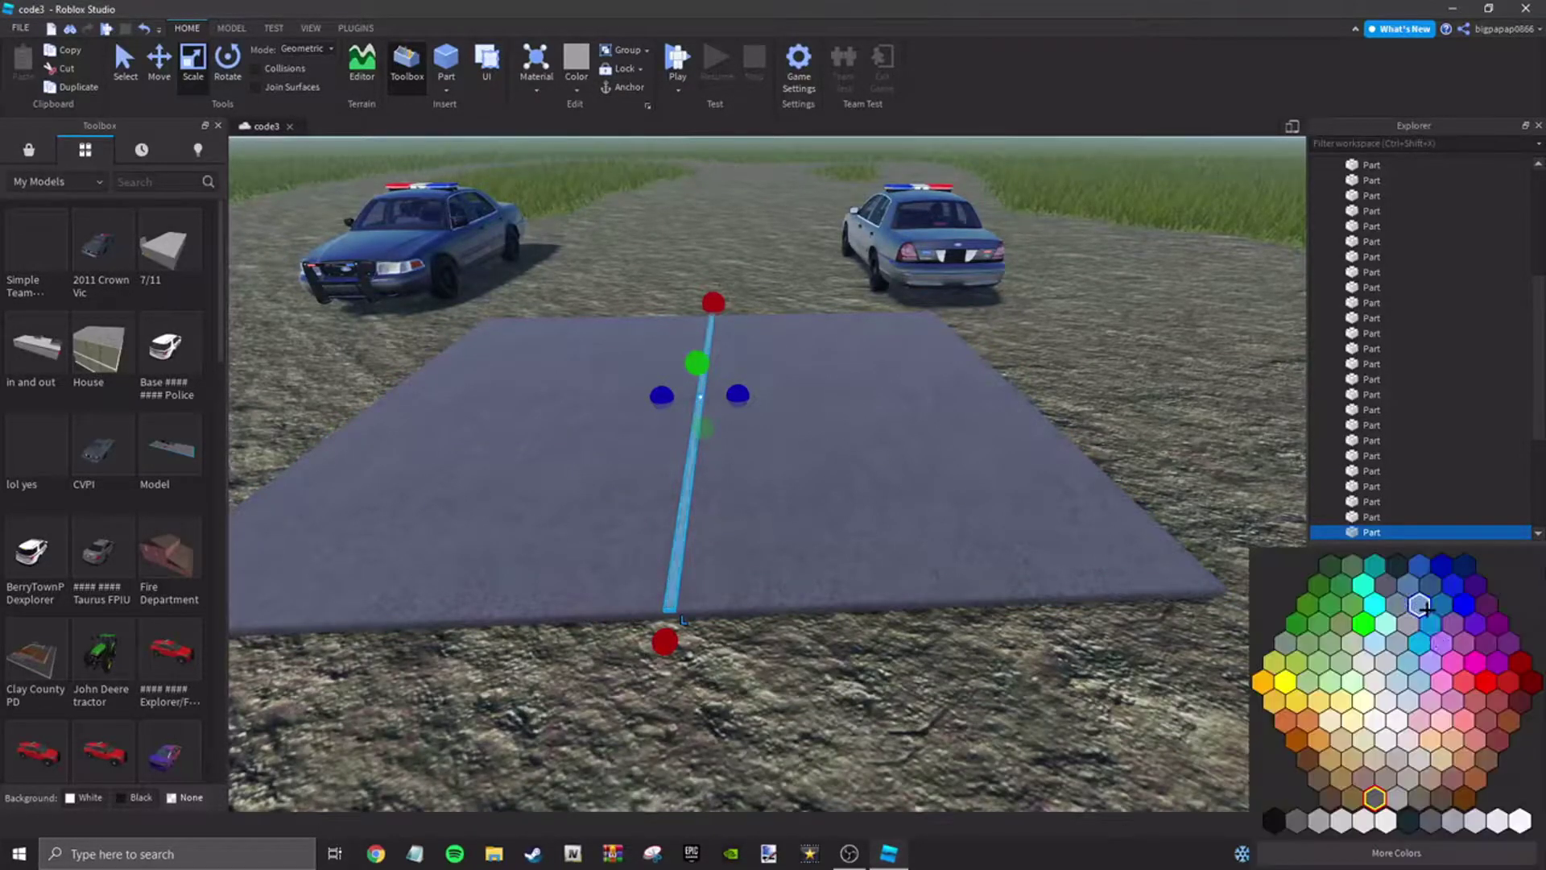
{"action": "left_click", "coordinate": [1292, 700]}
{"action": "key", "text": "ctrl+2"}
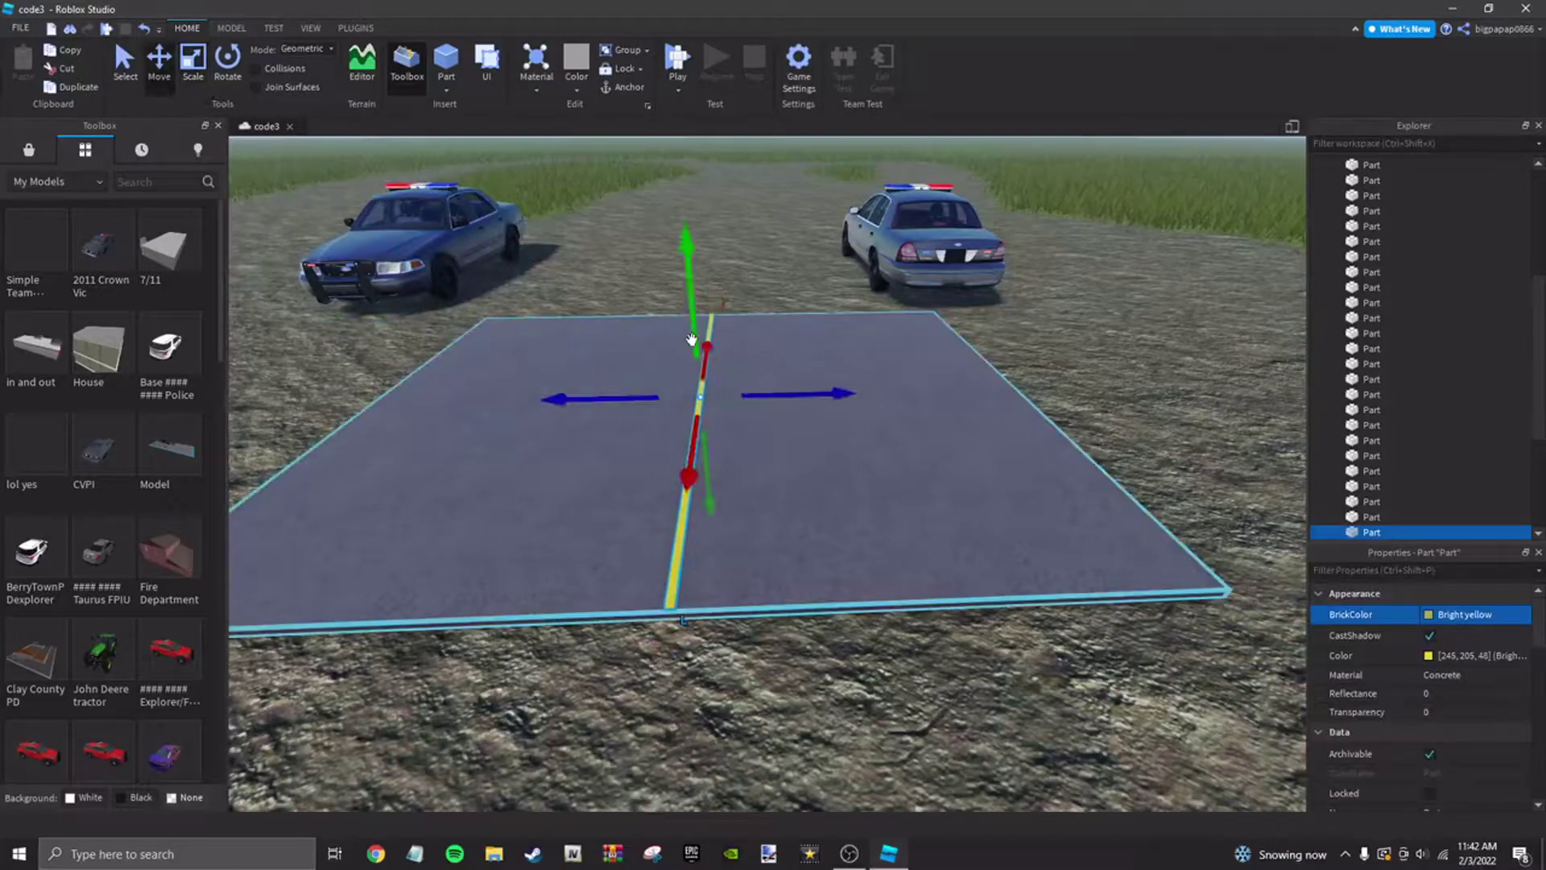
{"action": "key", "text": "ctrl+d"}
{"action": "left_click_drag", "start_coordinate": [788, 401], "coordinate": [800, 397]}
{"action": "scroll", "coordinate": [801, 397], "scroll_direction": "down", "scroll_amount": 2}
{"action": "left_click", "coordinate": [818, 714]}
{"action": "right_click_drag", "start_coordinate": [819, 715], "coordinate": [816, 712]}
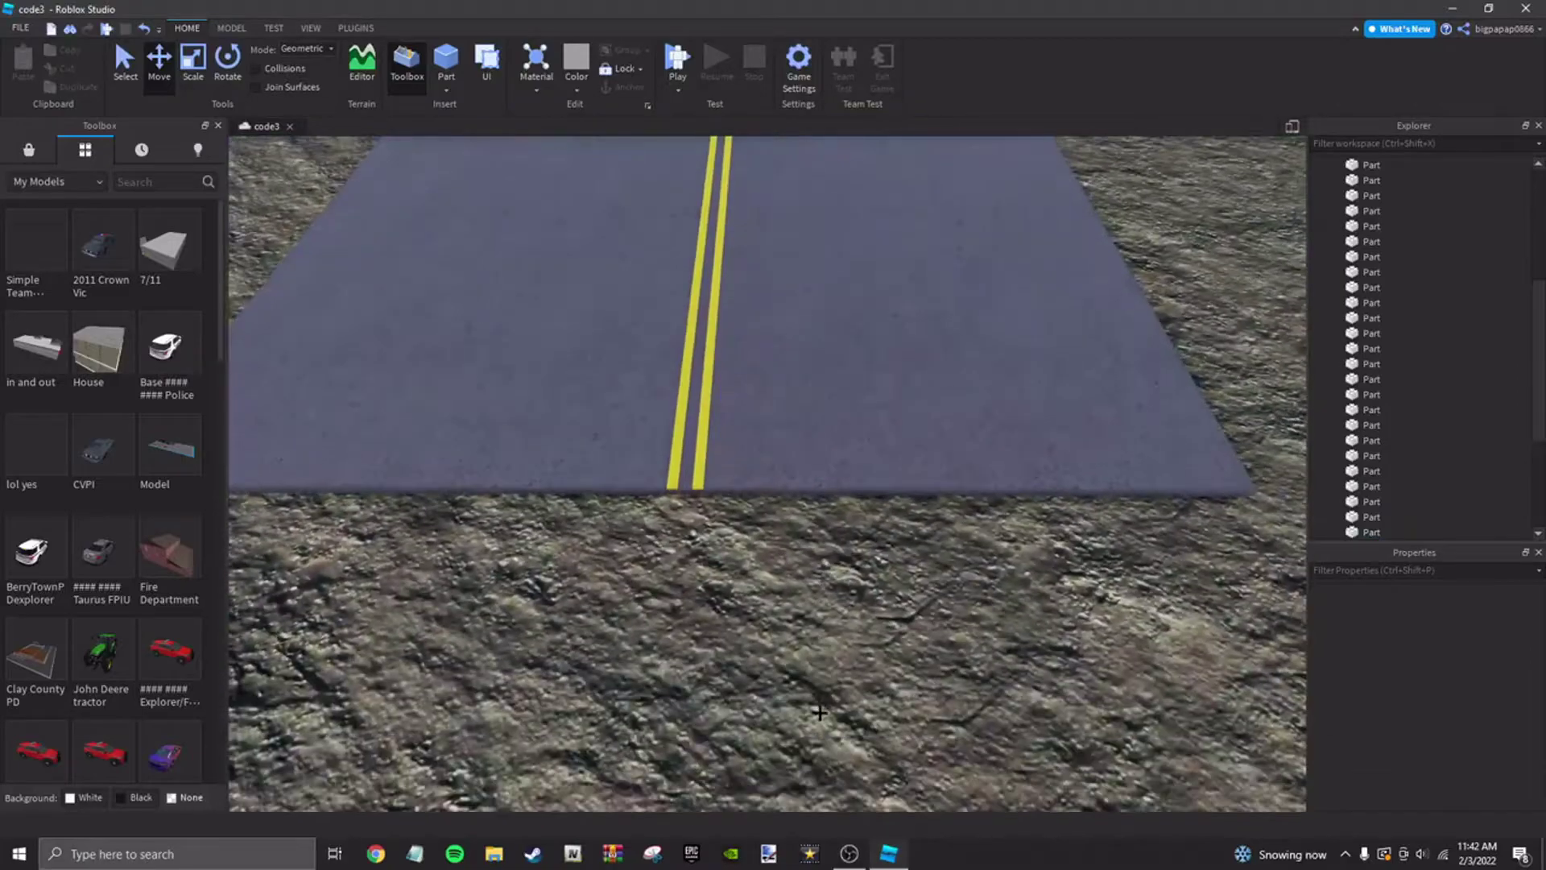
Step: Group the road slab and both yellow centre lines
{"action": "left_click", "coordinate": [672, 412]}
{"action": "left_click", "coordinate": [679, 414], "text": "ctrl"}
{"action": "left_click", "coordinate": [704, 414], "text": "ctrl"}
{"action": "key", "text": "ctrl+g"}
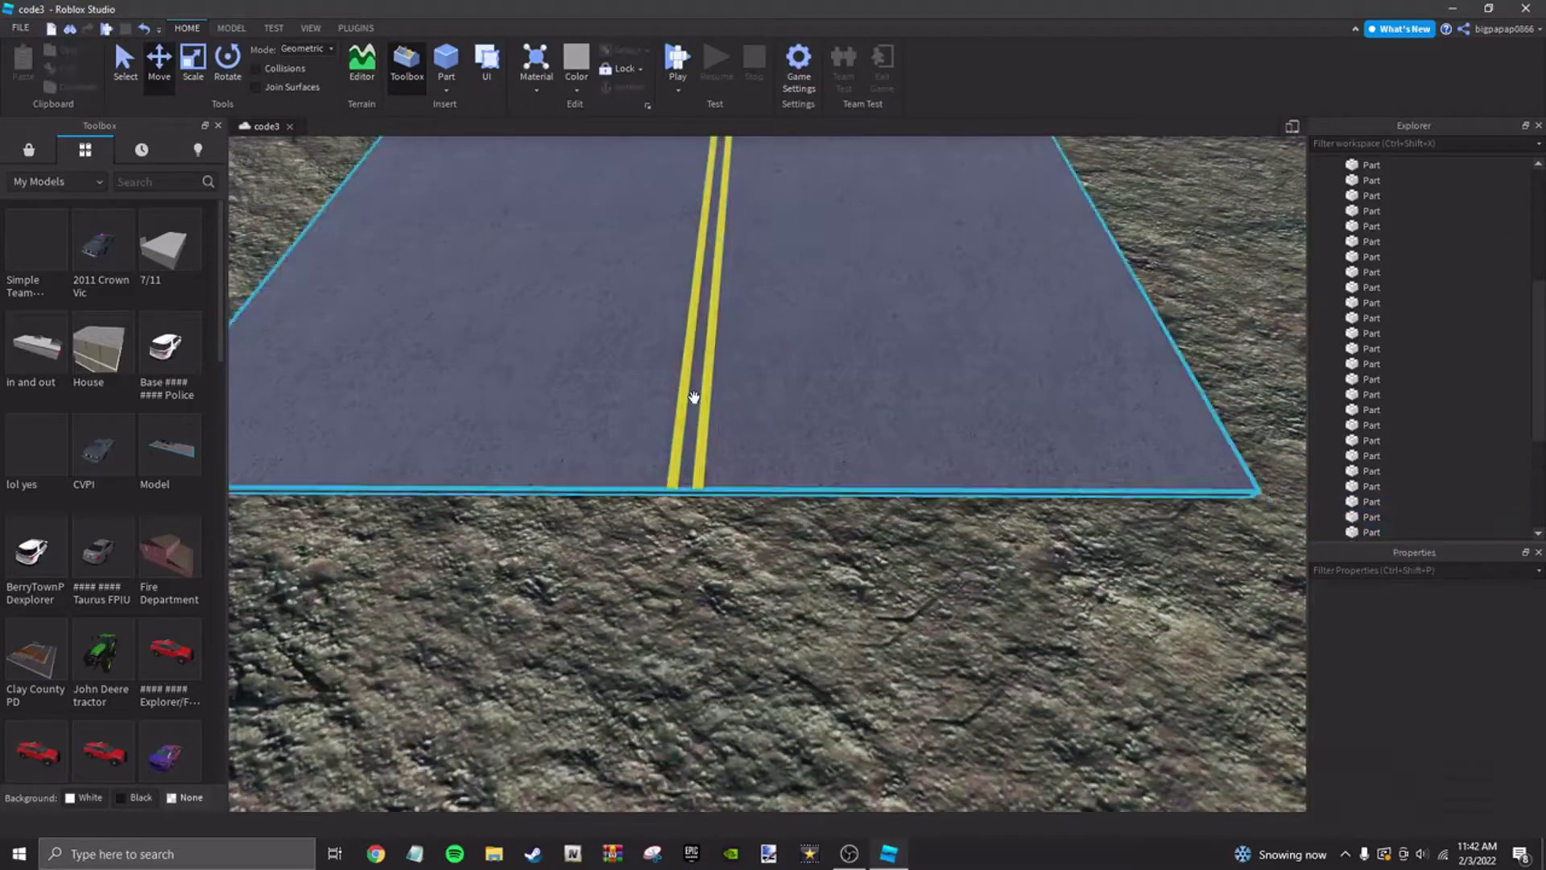
Step: Set the material of both yellow centre lines to SmoothPlastic
{"action": "left_click", "coordinate": [677, 393]}
{"action": "left_click", "coordinate": [685, 395], "text": "ctrl"}
{"action": "left_click", "coordinate": [694, 520]}
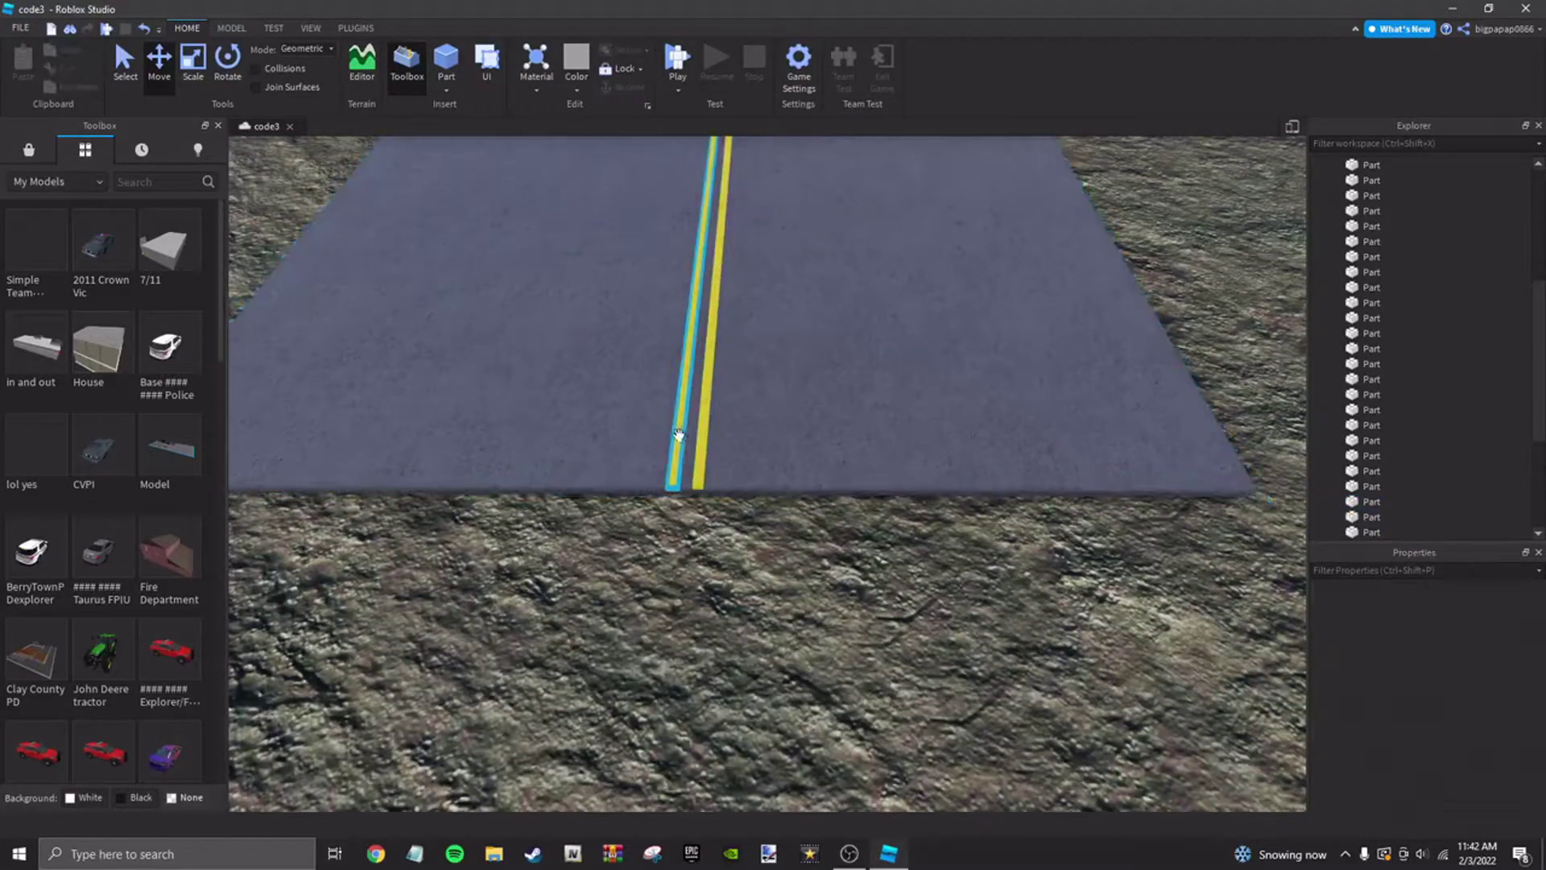
{"action": "left_click", "coordinate": [674, 433]}
{"action": "left_click", "coordinate": [701, 414], "text": "ctrl"}
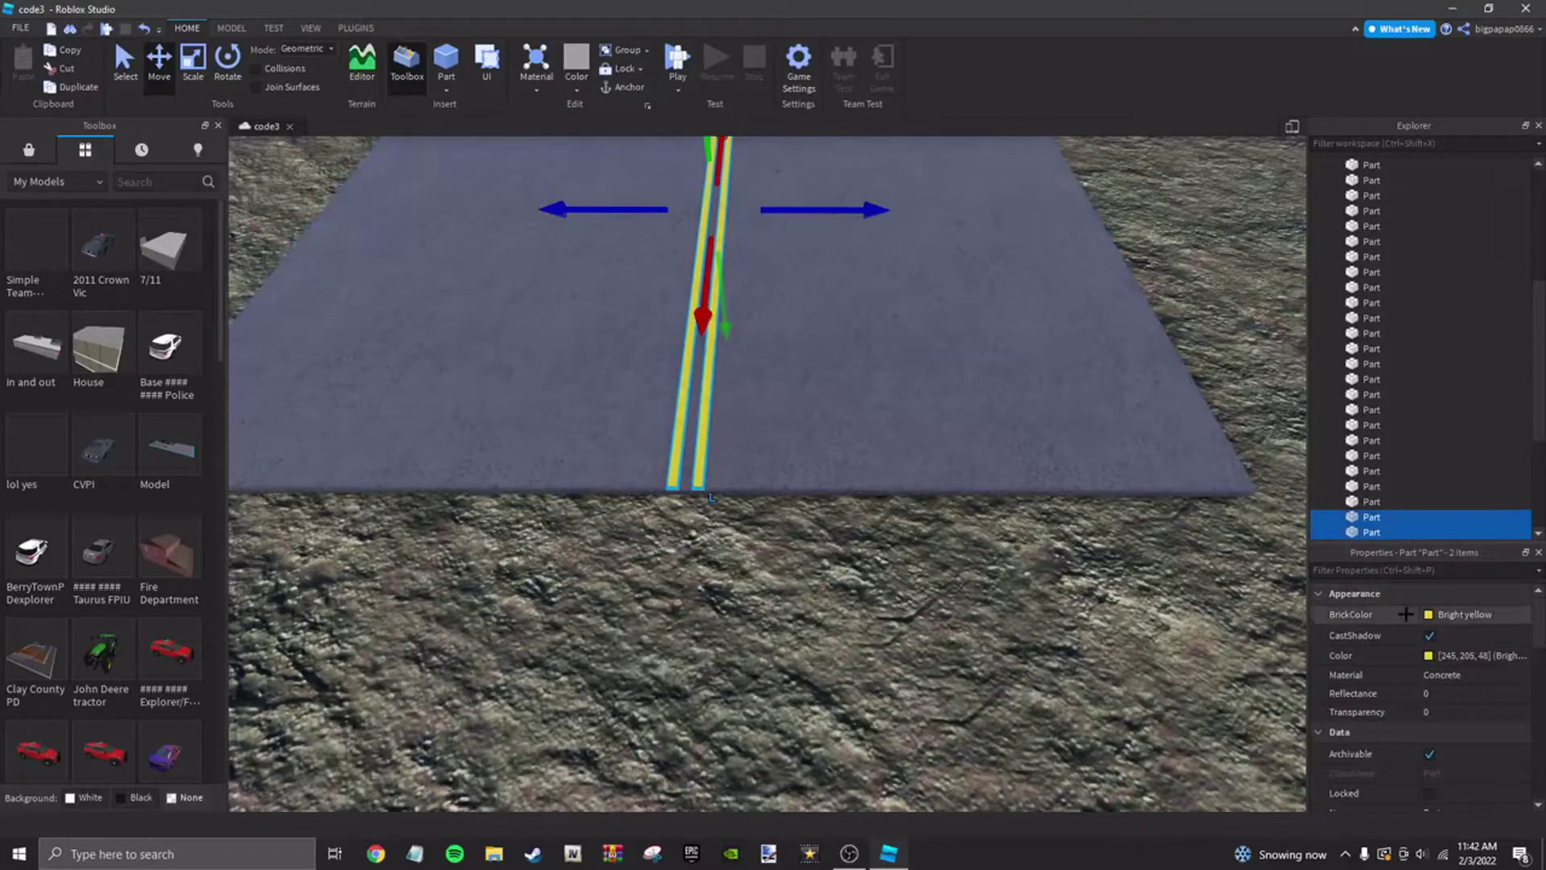
{"action": "left_click", "coordinate": [1446, 676]}
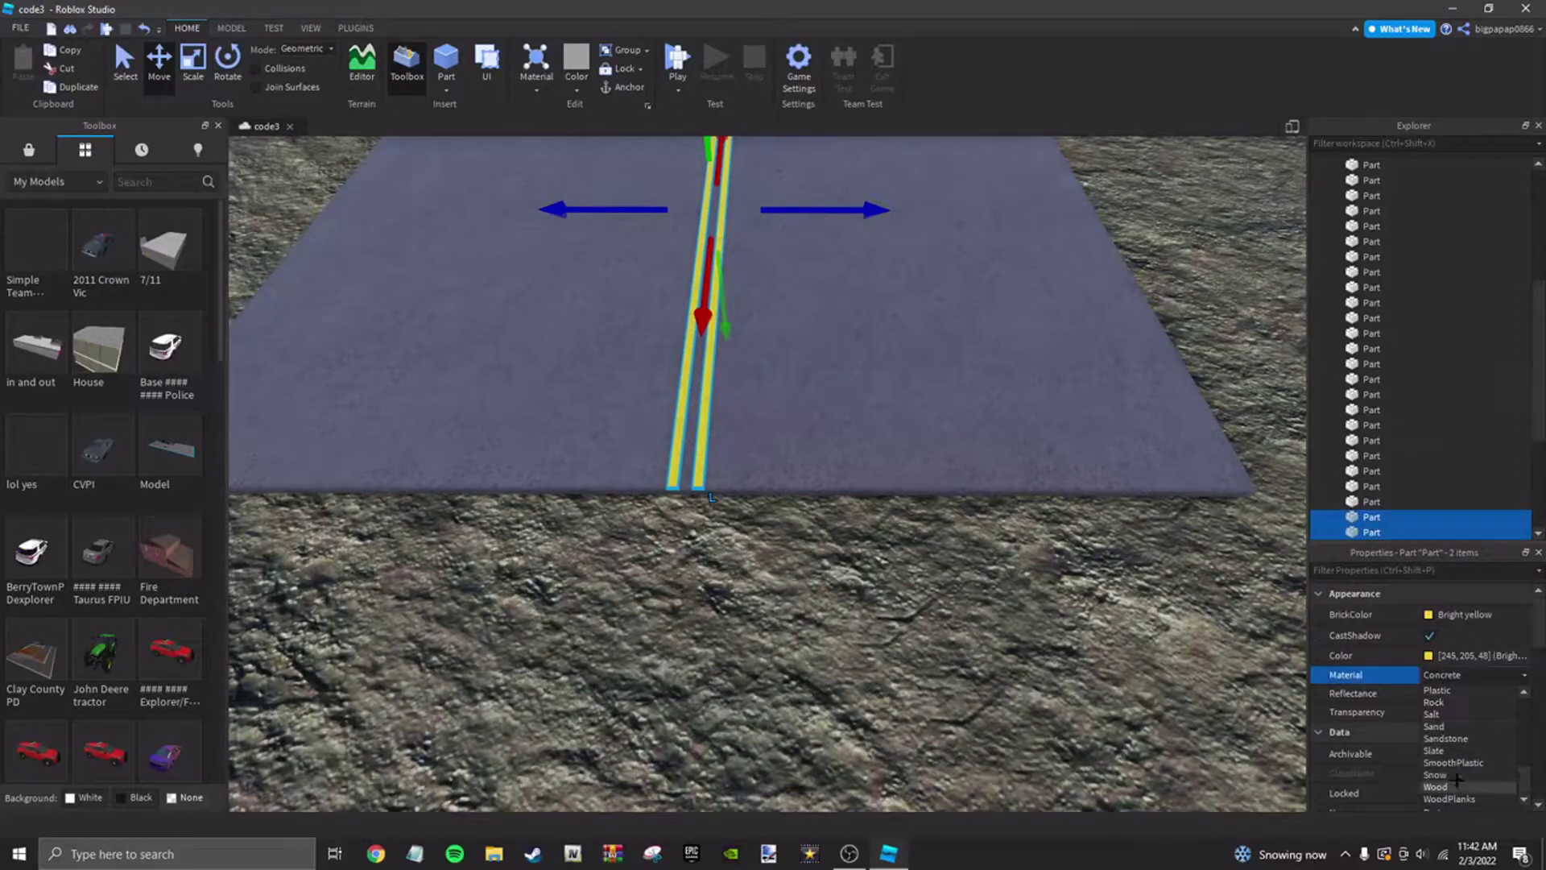
{"action": "left_click", "coordinate": [1457, 764]}
{"action": "left_click", "coordinate": [940, 698]}
Step: Duplicate a yellow centre line and place the copies just inside the two outer edges of the road slab
{"action": "right_click_drag", "start_coordinate": [940, 699], "coordinate": [940, 698]}
{"action": "key", "text": "s"}
{"action": "key", "text": "d"}
{"action": "scroll", "coordinate": [846, 664], "scroll_direction": "up", "scroll_amount": 4}
{"action": "left_click", "coordinate": [687, 581]}
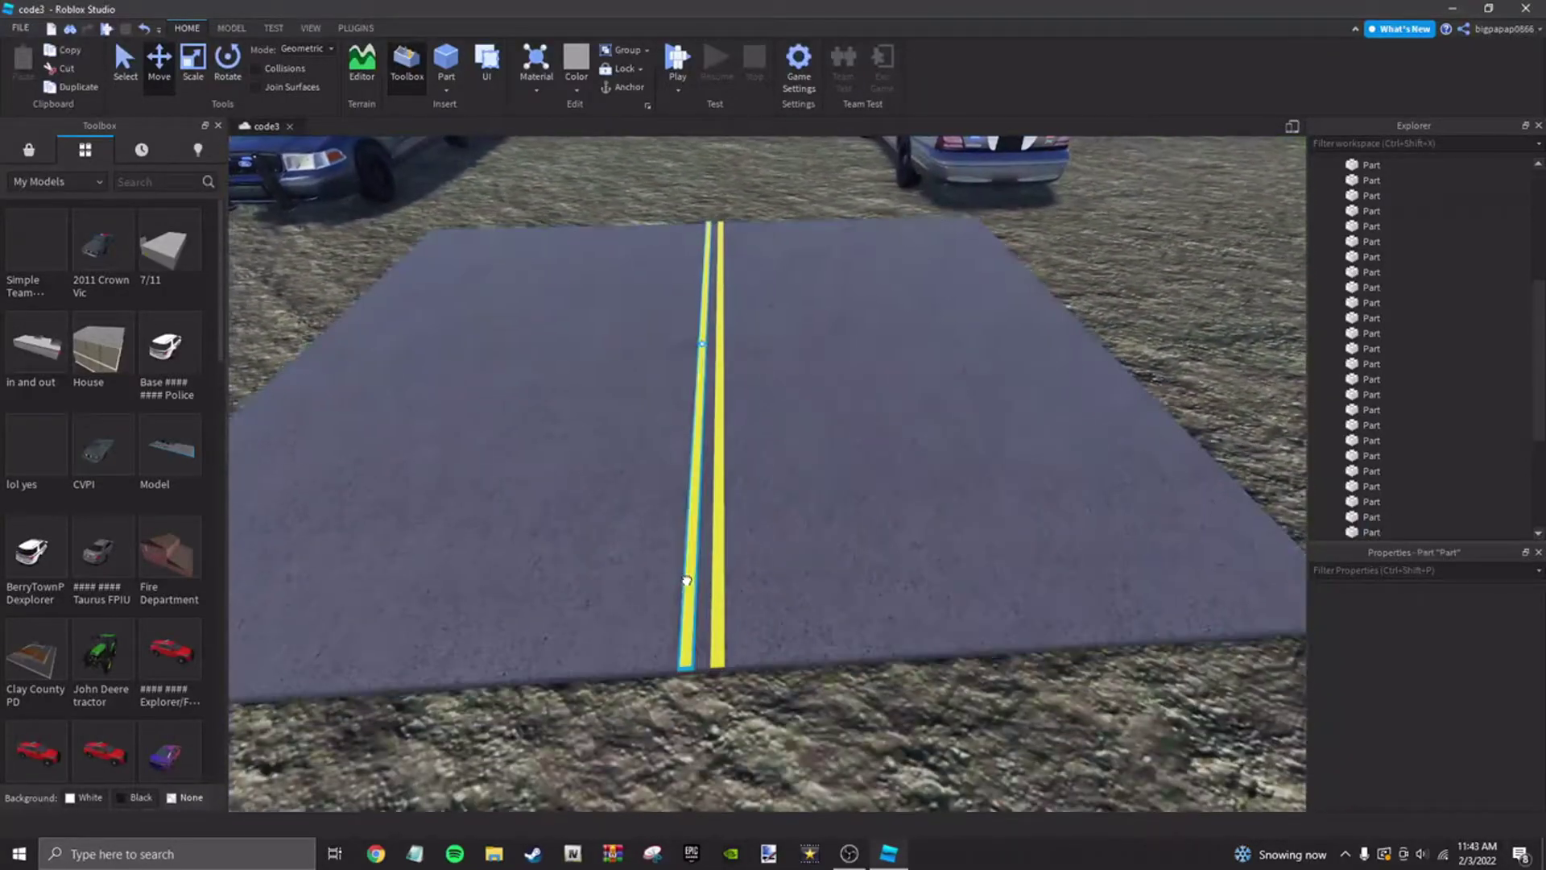
{"action": "key", "text": "ctrl+d"}
{"action": "key", "text": "a"}
{"action": "left_click_drag", "start_coordinate": [800, 346], "coordinate": [908, 290]}
{"action": "right_click_drag", "start_coordinate": [635, 452], "coordinate": [636, 451]}
{"action": "key", "text": "a"}
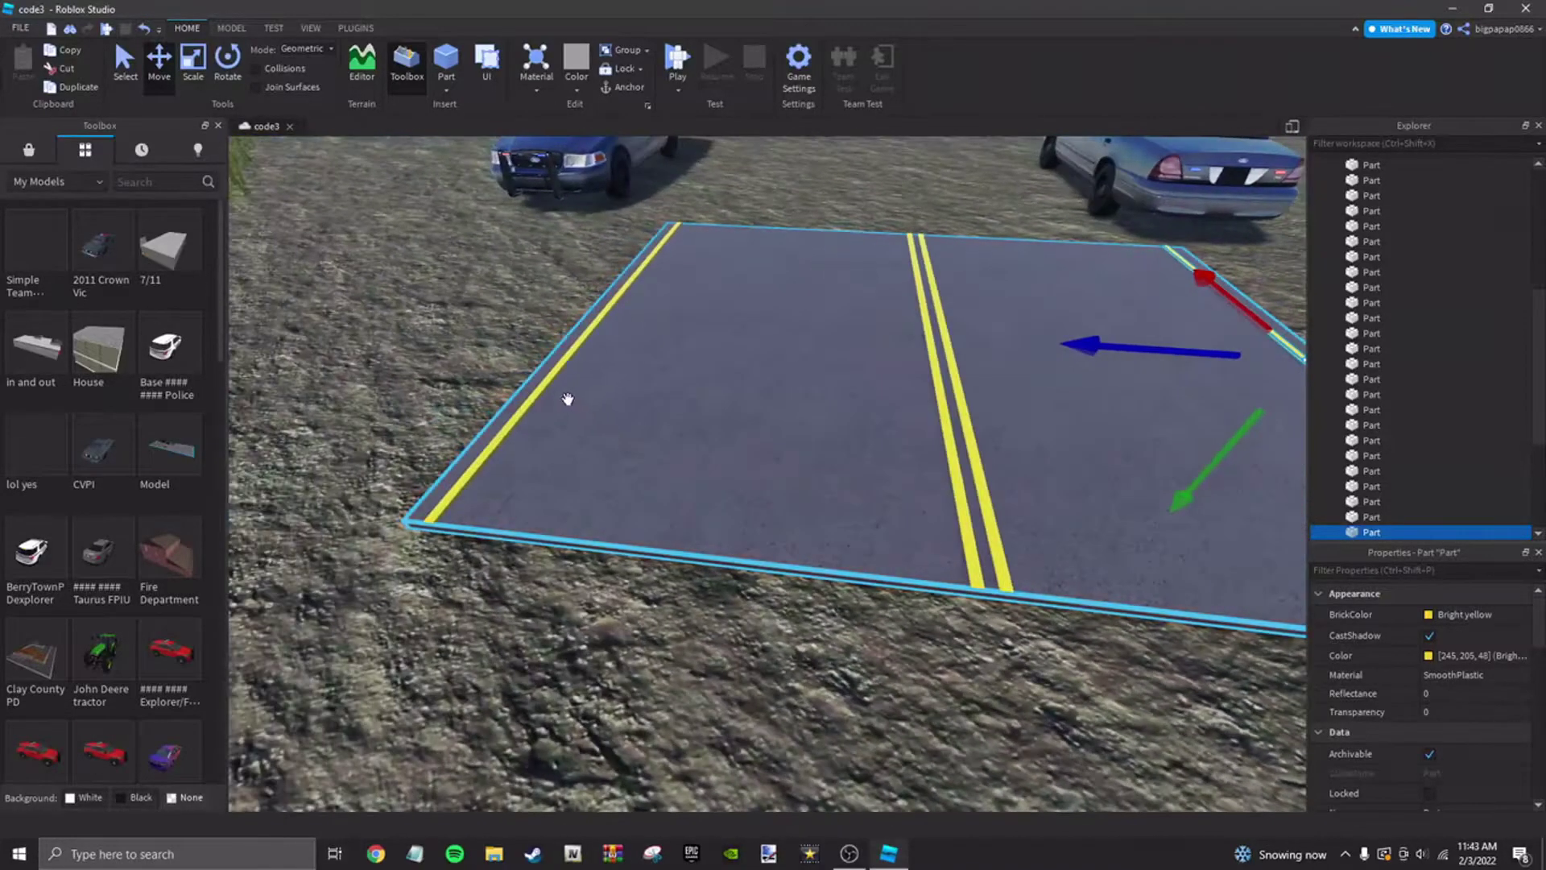
Step: Recolour both edge lines of the road white
{"action": "left_click", "coordinate": [545, 385], "text": "ctrl"}
{"action": "left_click", "coordinate": [1480, 615]}
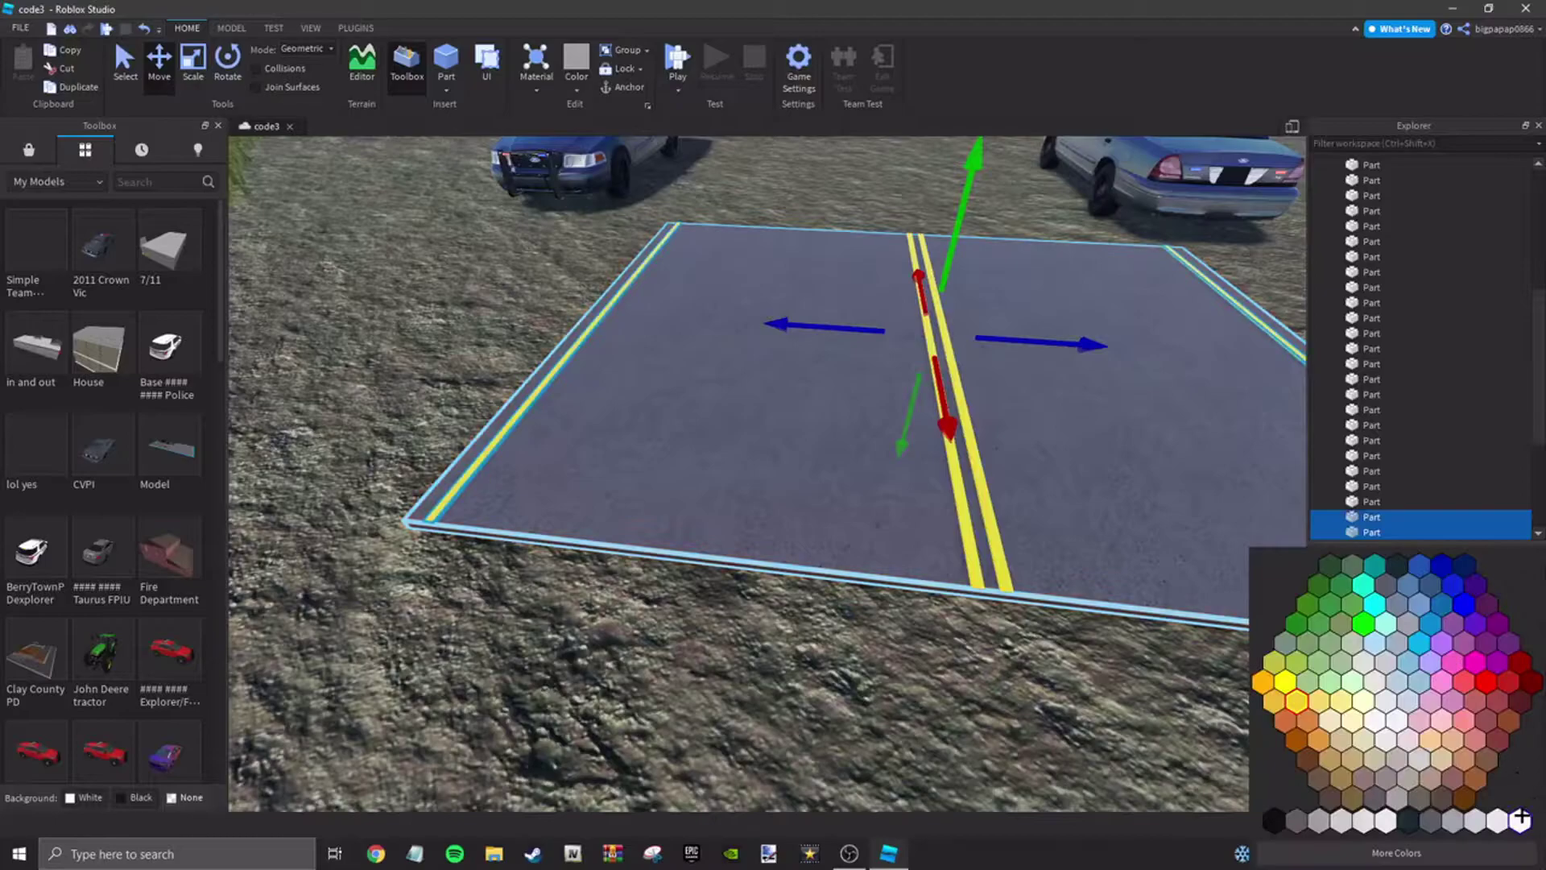
{"action": "left_click", "coordinate": [1376, 682]}
{"action": "left_click", "coordinate": [1038, 729]}
{"action": "scroll", "coordinate": [1038, 728], "scroll_direction": "down", "scroll_amount": 3}
{"action": "right_click_drag", "start_coordinate": [998, 661], "coordinate": [998, 660]}
{"action": "scroll", "coordinate": [997, 660], "scroll_direction": "up", "scroll_amount": 3}
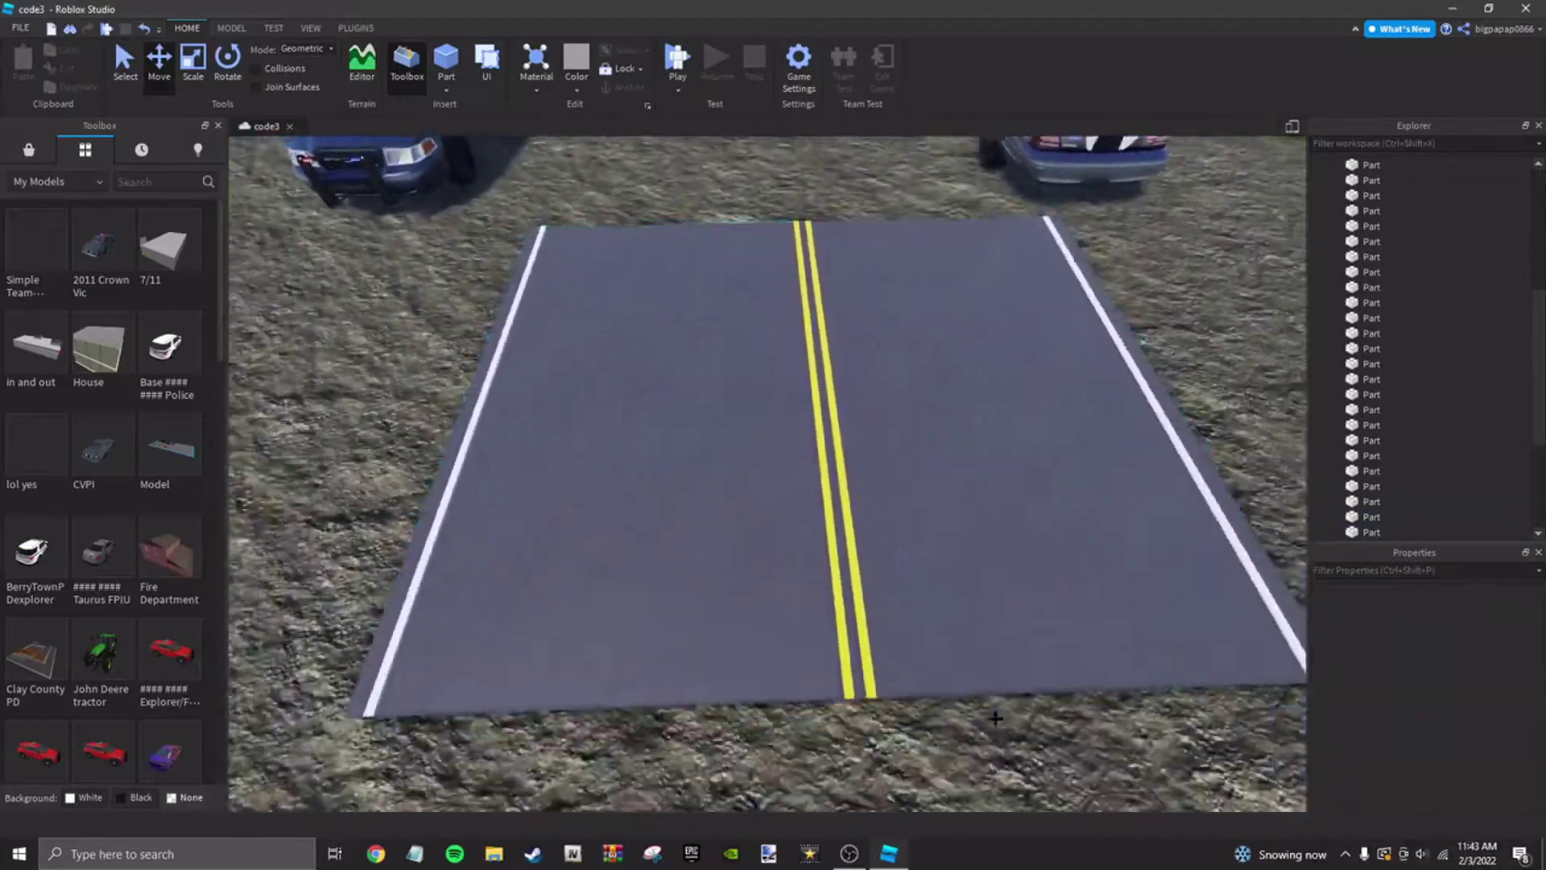
Step: Duplicate the road slab, shrink the copy's width to one road edge, and extend it outward as a narrow strip beside the white line
{"action": "scroll", "coordinate": [998, 660], "scroll_direction": "down", "scroll_amount": 1}
{"action": "left_click", "coordinate": [659, 573]}
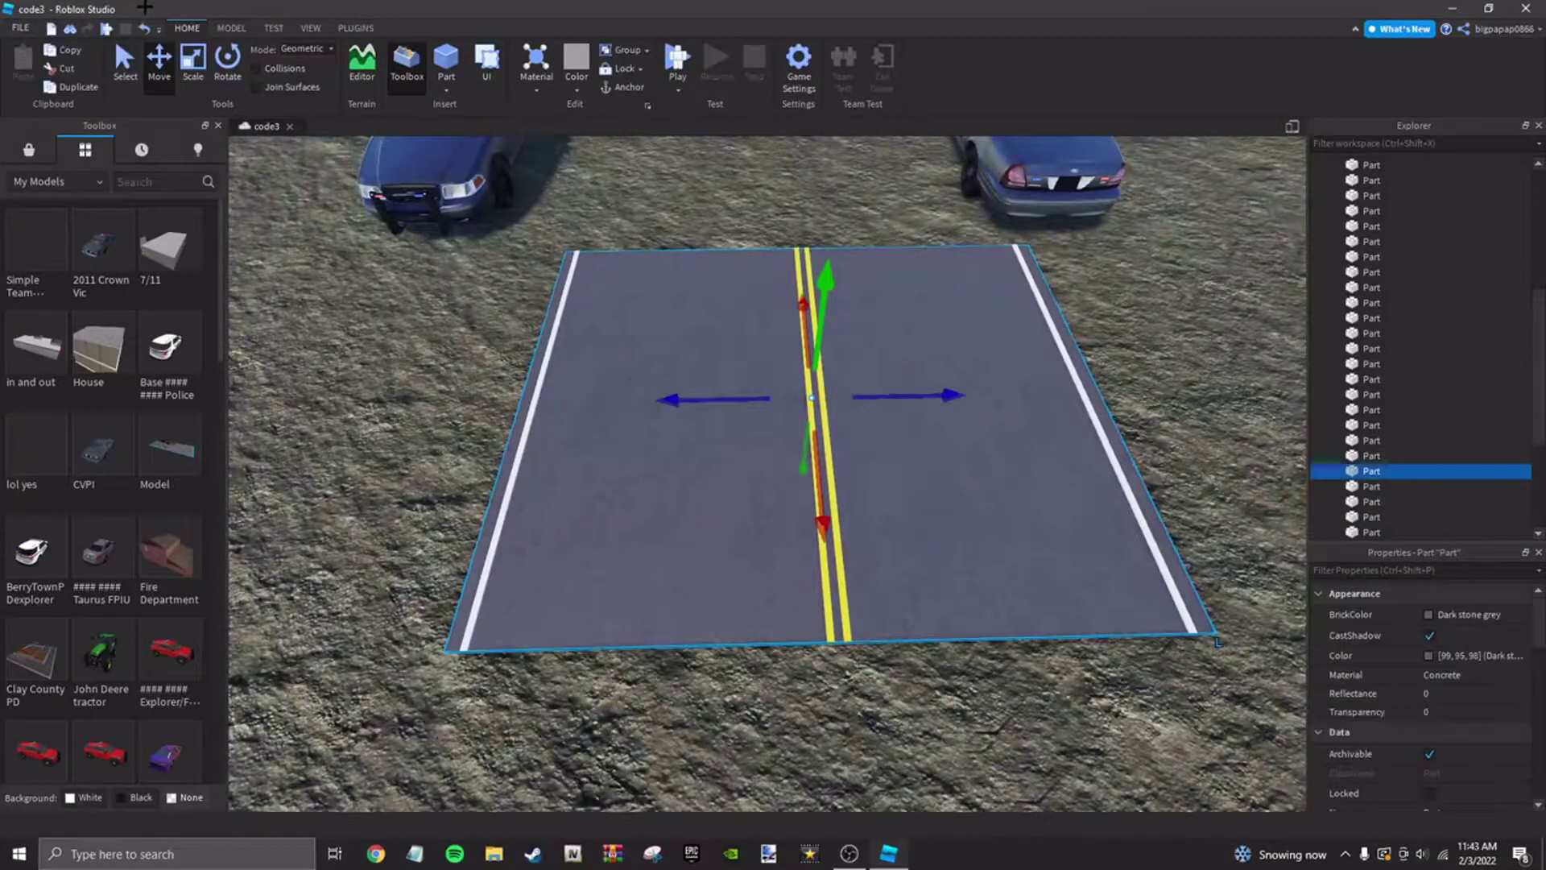
{"action": "key", "text": "ctrl+3"}
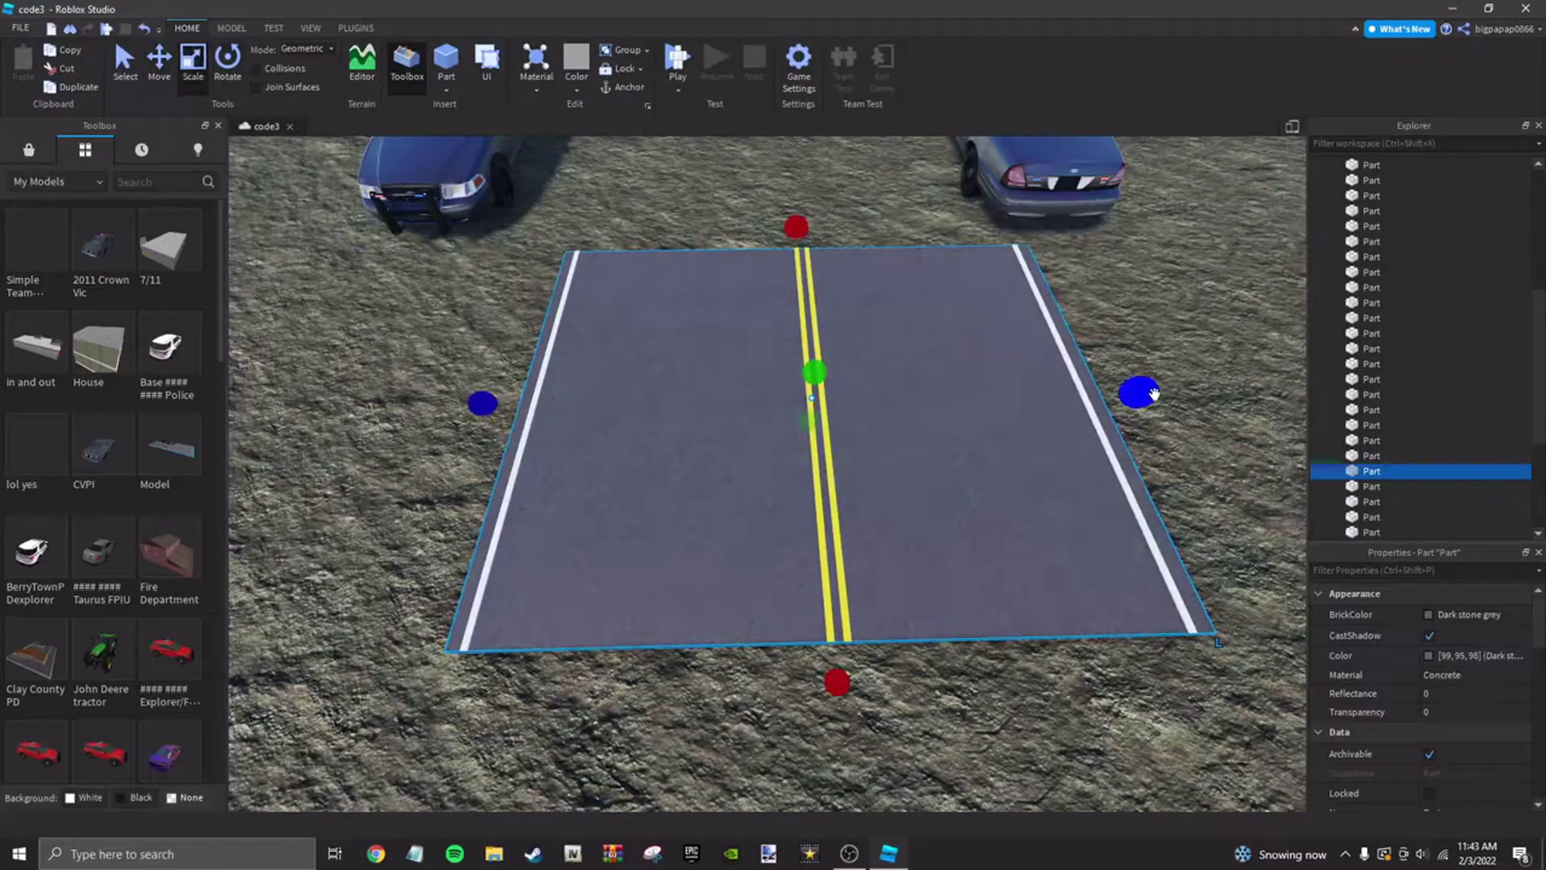
{"action": "key", "text": "ctrl+d"}
{"action": "key", "text": "a"}
{"action": "left_click_drag", "start_coordinate": [1154, 394], "coordinate": [1116, 390]}
{"action": "left_click_drag", "start_coordinate": [847, 360], "coordinate": [845, 361]}
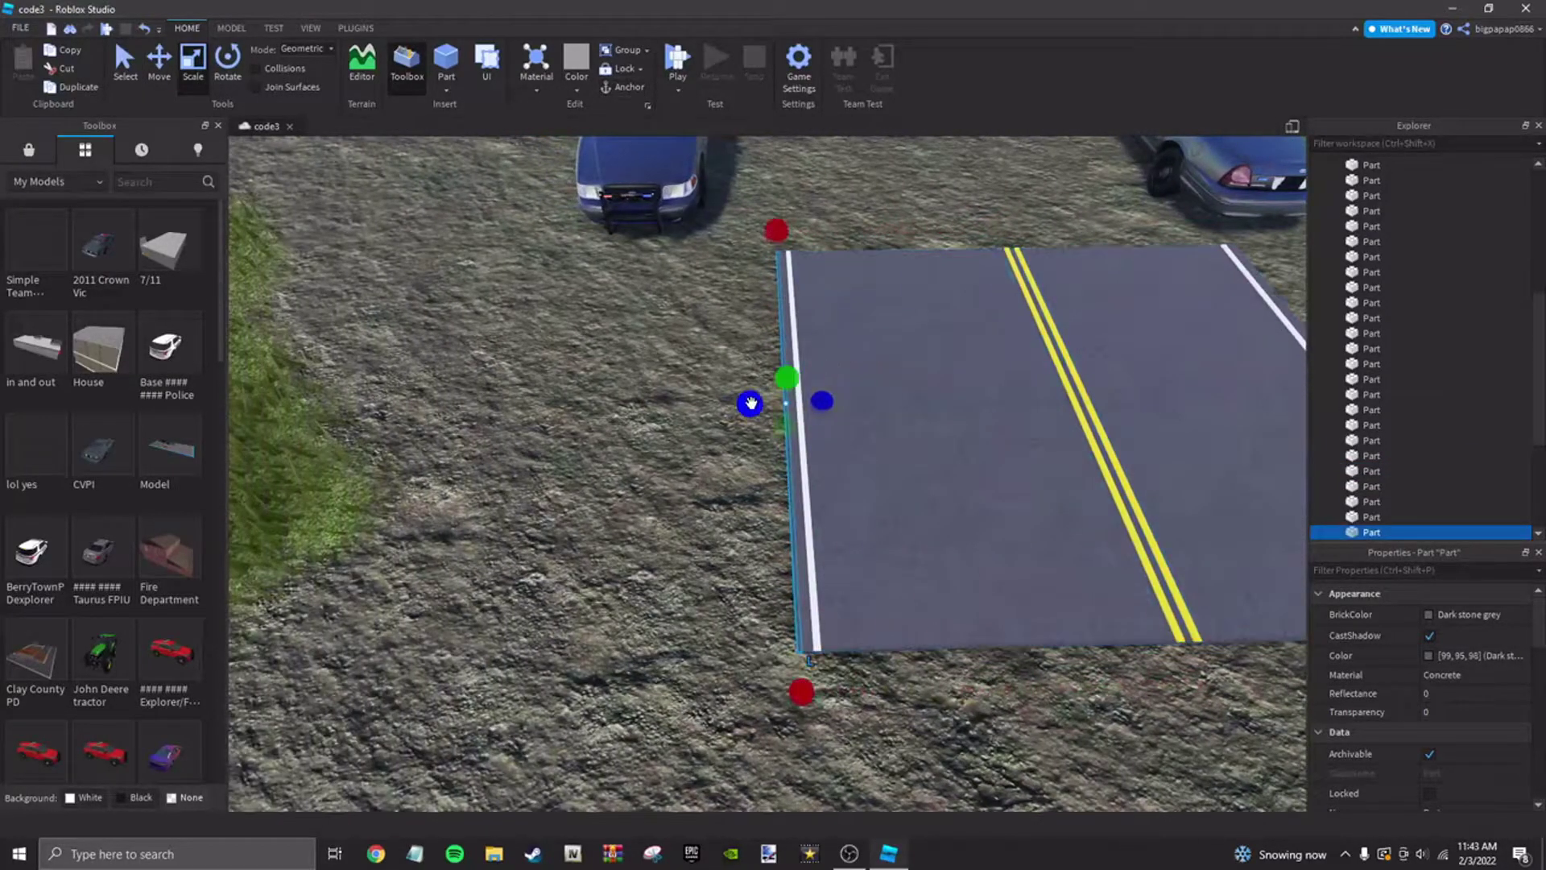
{"action": "left_click_drag", "start_coordinate": [753, 405], "coordinate": [696, 405]}
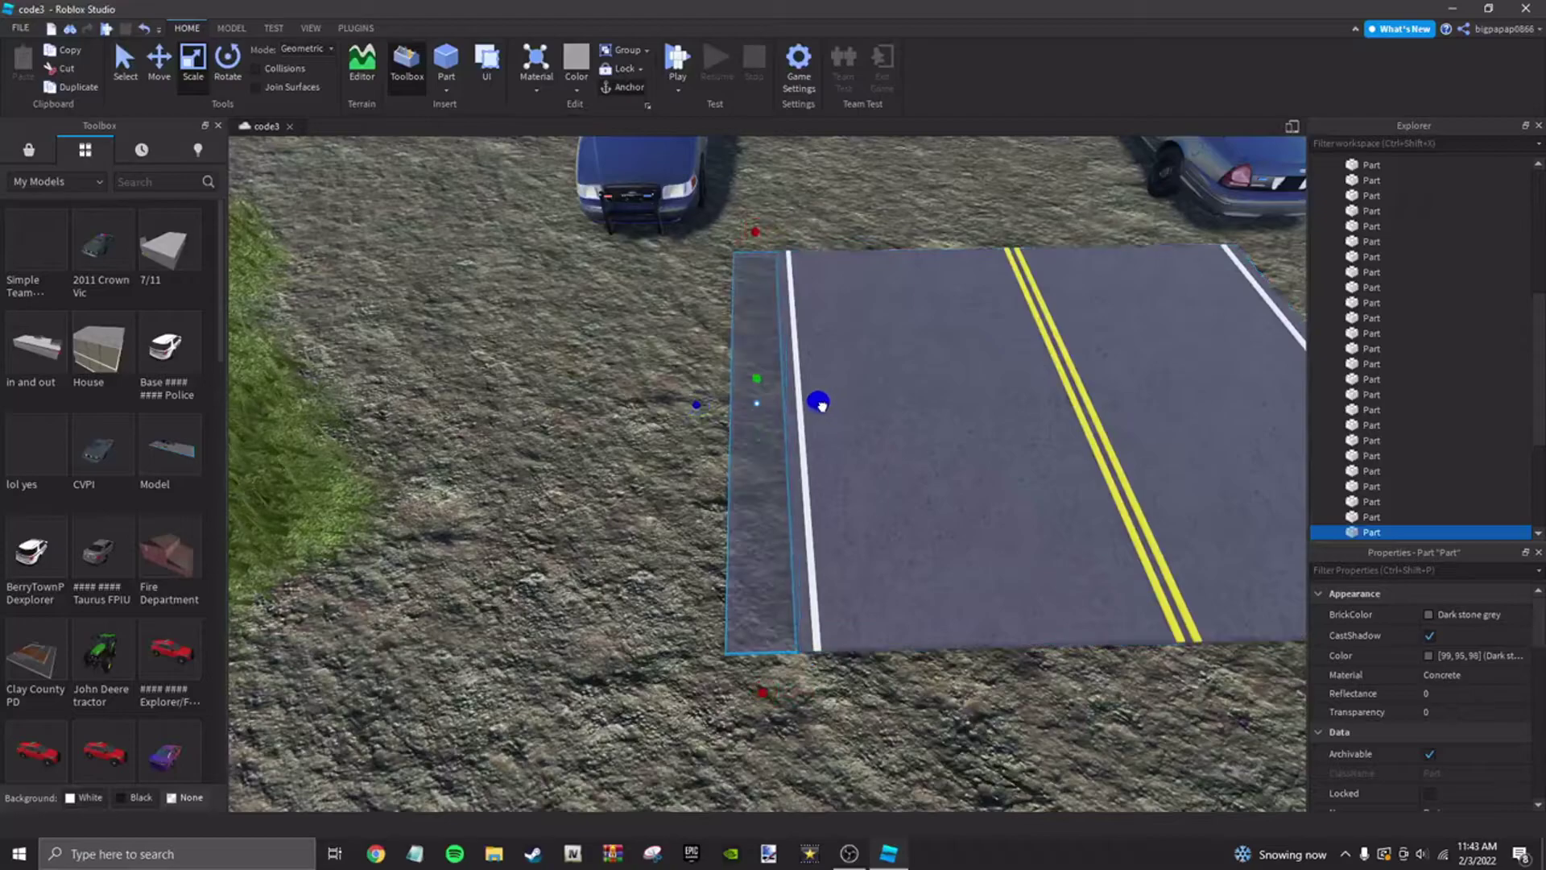
Step: Increase the height of the roadside strip slightly so it stands above the road as a sidewalk
{"action": "key", "text": "q"}
{"action": "right_click_drag", "start_coordinate": [821, 405], "coordinate": [825, 407]}
{"action": "key", "text": "w"}
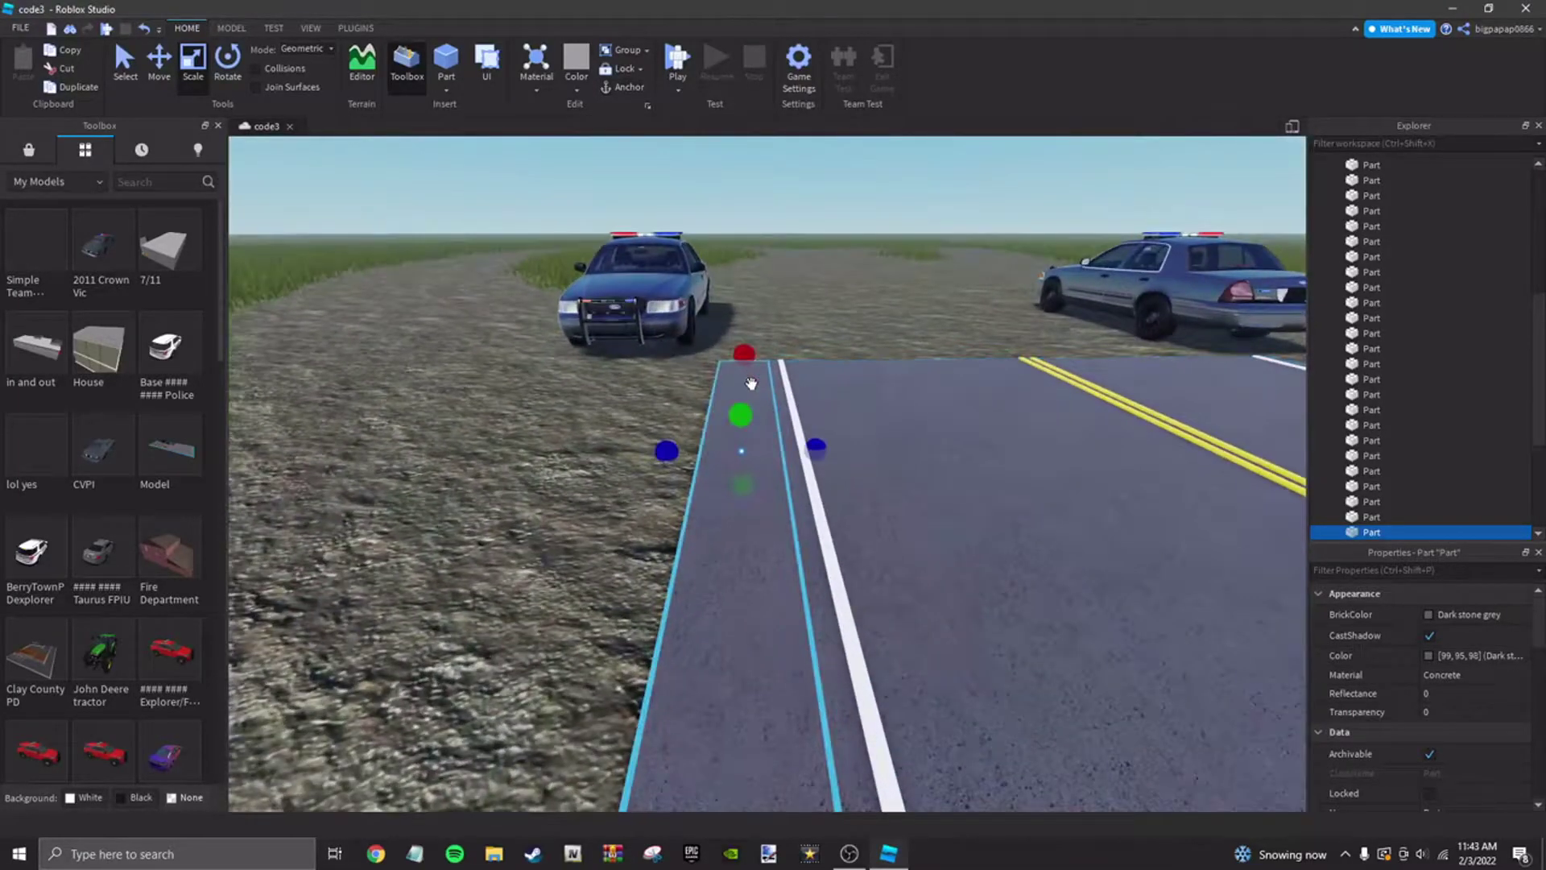
{"action": "left_click_drag", "start_coordinate": [734, 428], "coordinate": [734, 414]}
{"action": "key", "text": "ctrl+z"}
{"action": "scroll", "coordinate": [733, 413], "scroll_direction": "down", "scroll_amount": 5}
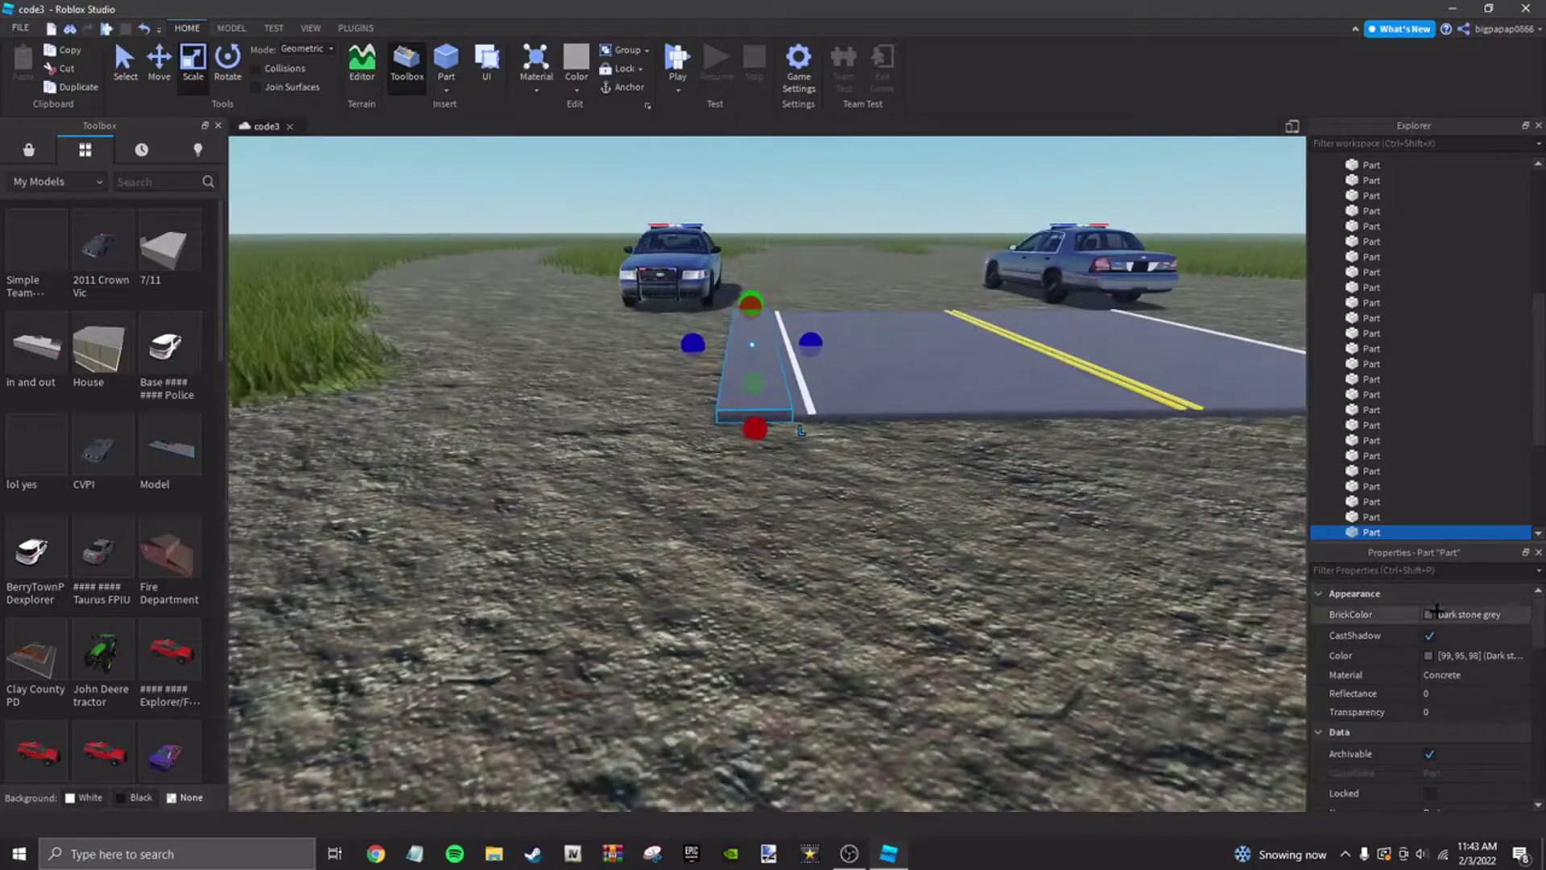
Step: Colour the sidewalk strip Ghost grey
{"action": "left_click", "coordinate": [1442, 614]}
{"action": "left_click", "coordinate": [1483, 815]}
{"action": "left_click", "coordinate": [972, 579]}
Step: Duplicate the sidewalk strip and move the copy against the opposite edge of the road
{"action": "right_click_drag", "start_coordinate": [749, 549], "coordinate": [742, 552]}
{"action": "key", "text": "e"}
{"action": "key", "text": "d"}
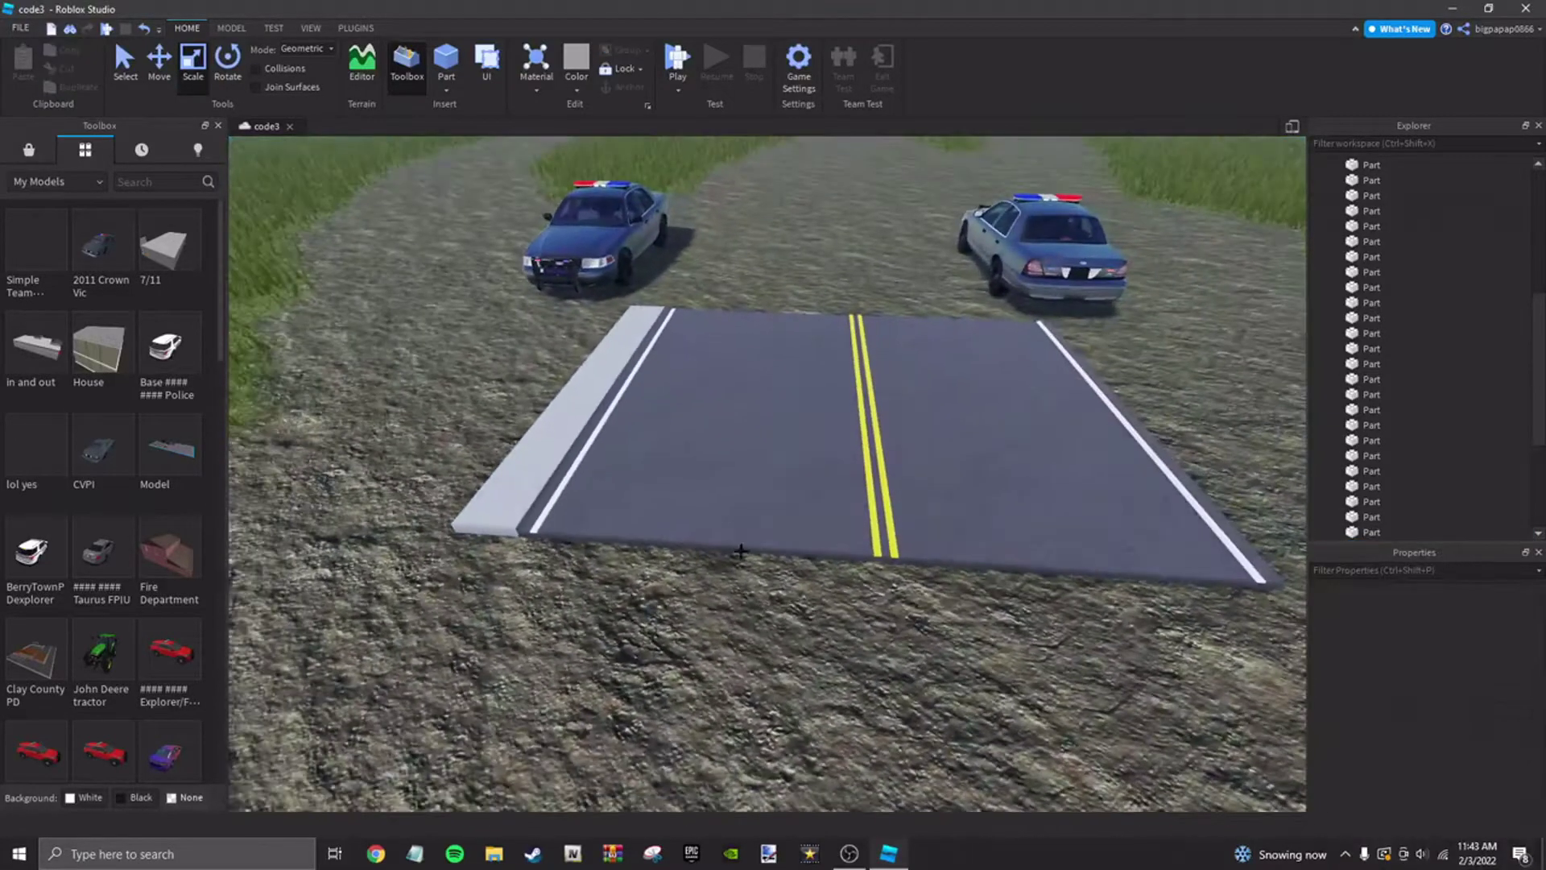
{"action": "left_click", "coordinate": [535, 430]}
{"action": "left_click", "coordinate": [159, 65]}
{"action": "key", "text": "ctrl+d"}
{"action": "key", "text": "d"}
{"action": "left_click_drag", "start_coordinate": [712, 387], "coordinate": [853, 376]}
{"action": "key", "text": "s"}
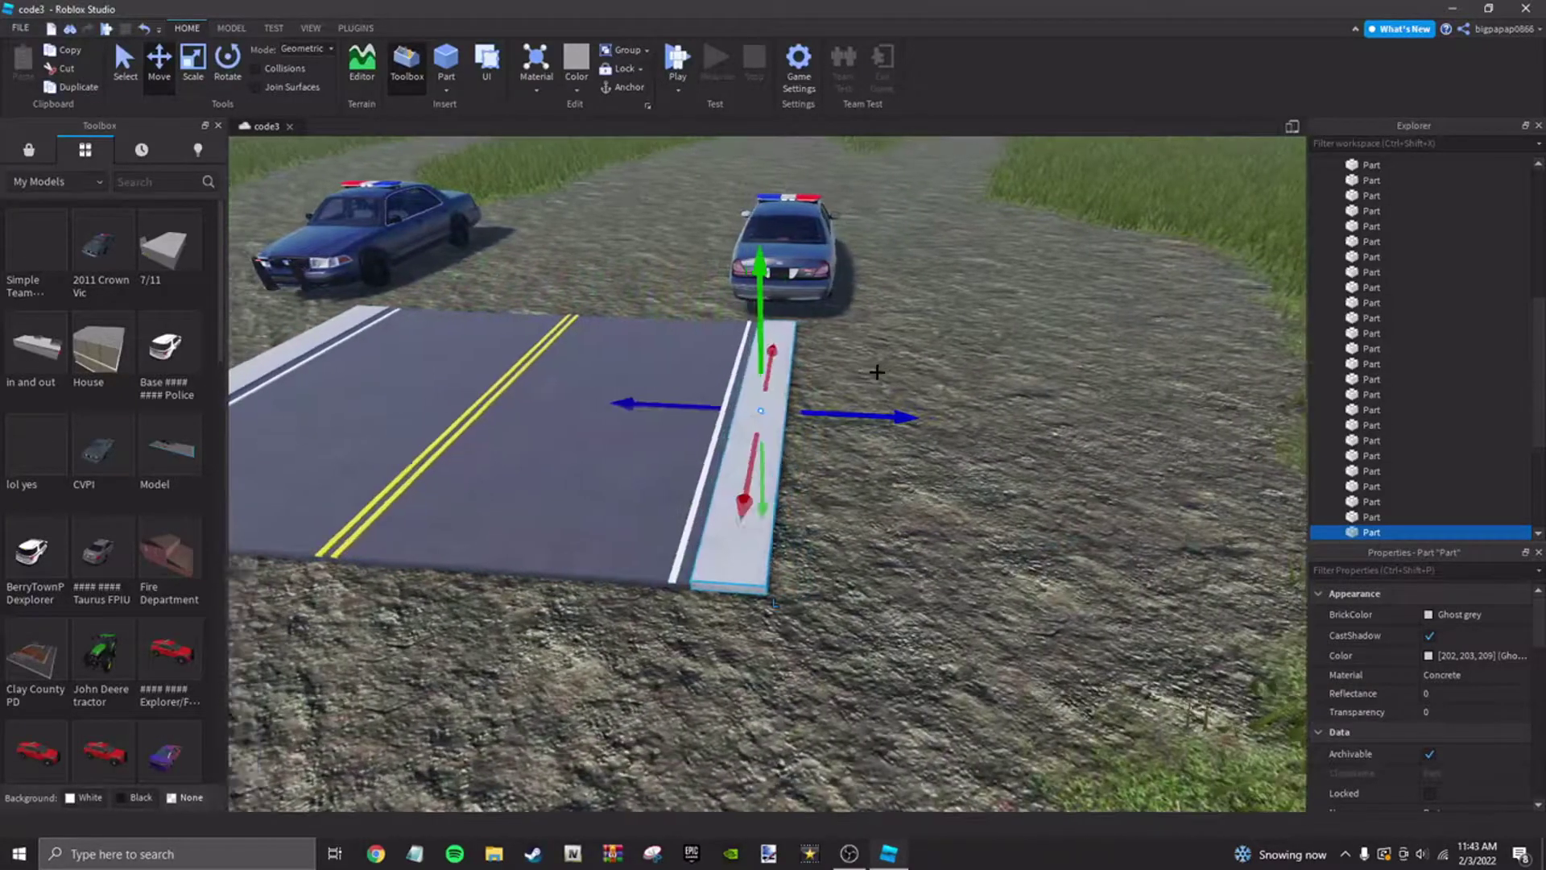
{"action": "left_click", "coordinate": [921, 363]}
Step: Test-fit a police car in each lane to check the road width, and move both cars back off the road
{"action": "right_click_drag", "start_coordinate": [921, 363], "coordinate": [921, 362]}
{"action": "key", "text": "s"}
{"action": "key", "text": "w"}
{"action": "key", "text": "e"}
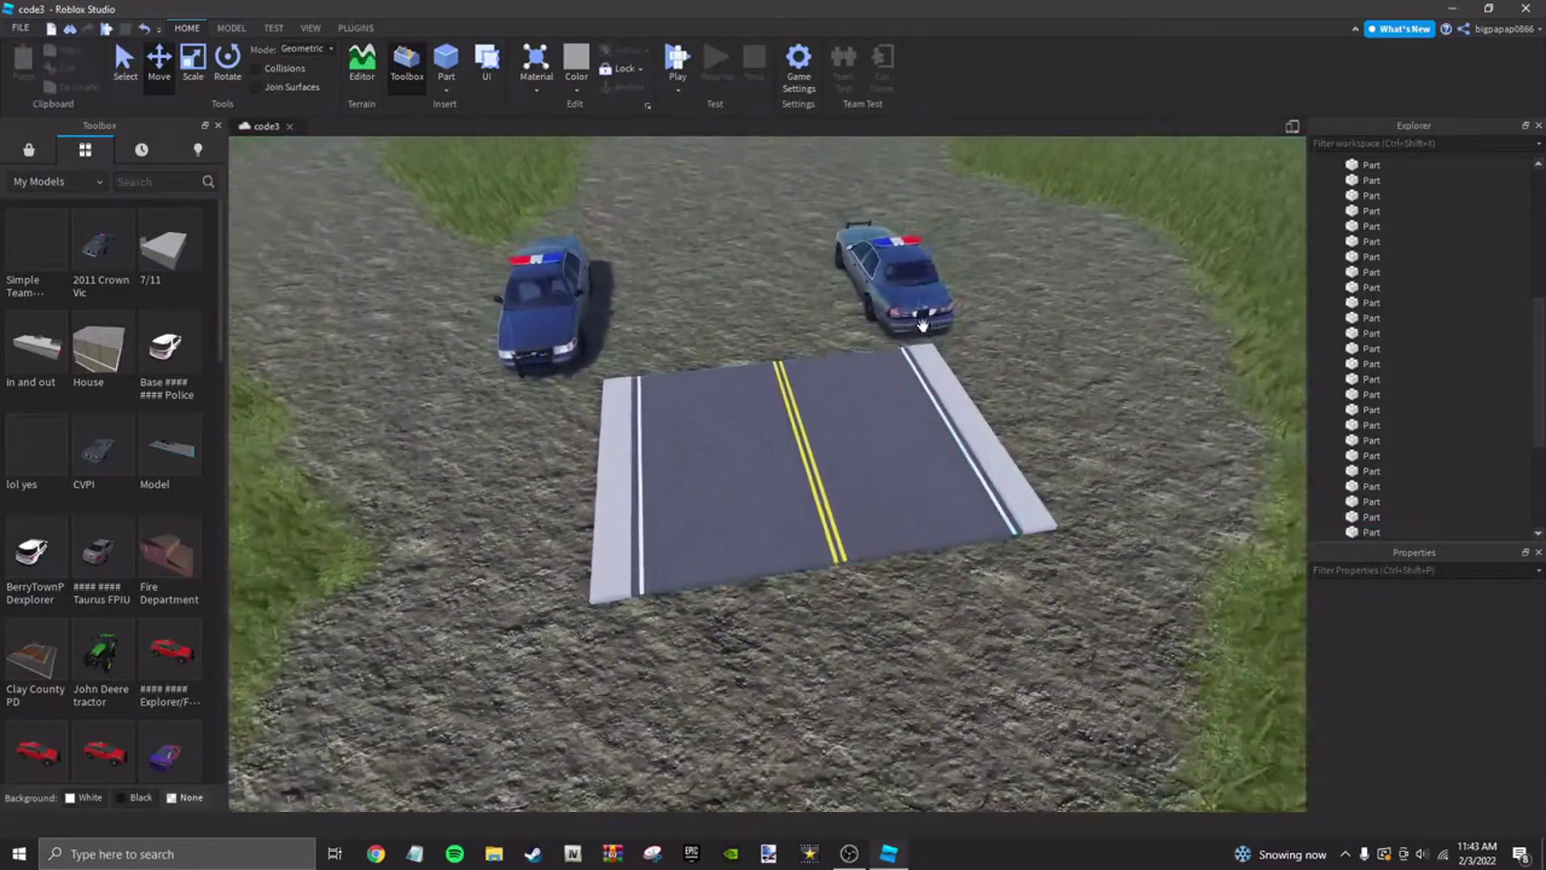
{"action": "left_click_drag", "start_coordinate": [921, 328], "coordinate": [903, 484]}
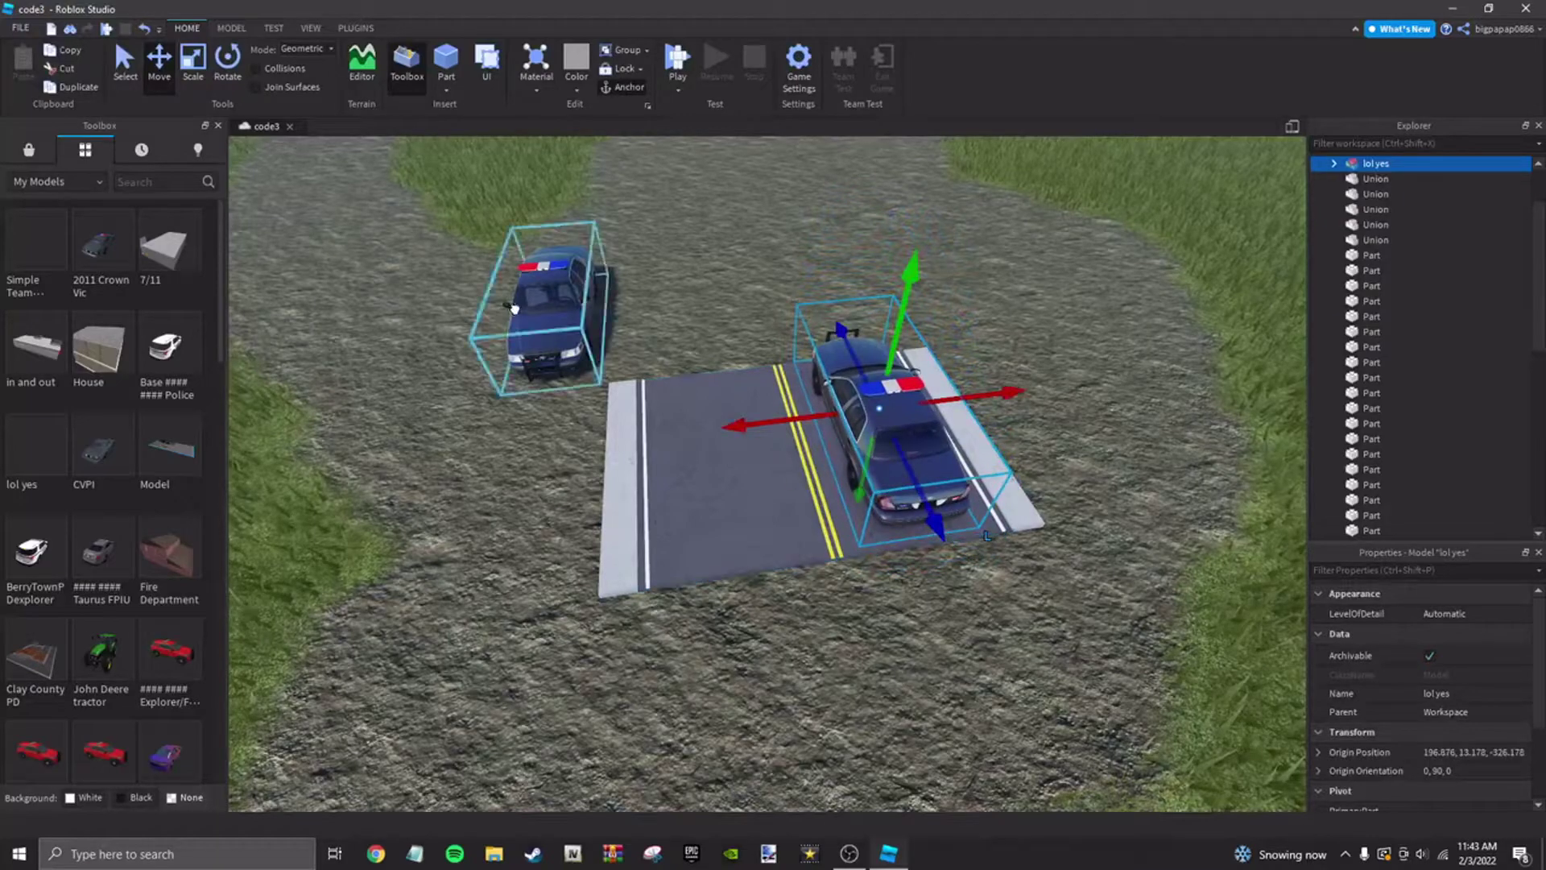
{"action": "left_click_drag", "start_coordinate": [514, 308], "coordinate": [693, 427]}
{"action": "left_click_drag", "start_coordinate": [865, 419], "coordinate": [840, 221]}
{"action": "left_click_drag", "start_coordinate": [709, 438], "coordinate": [625, 228]}
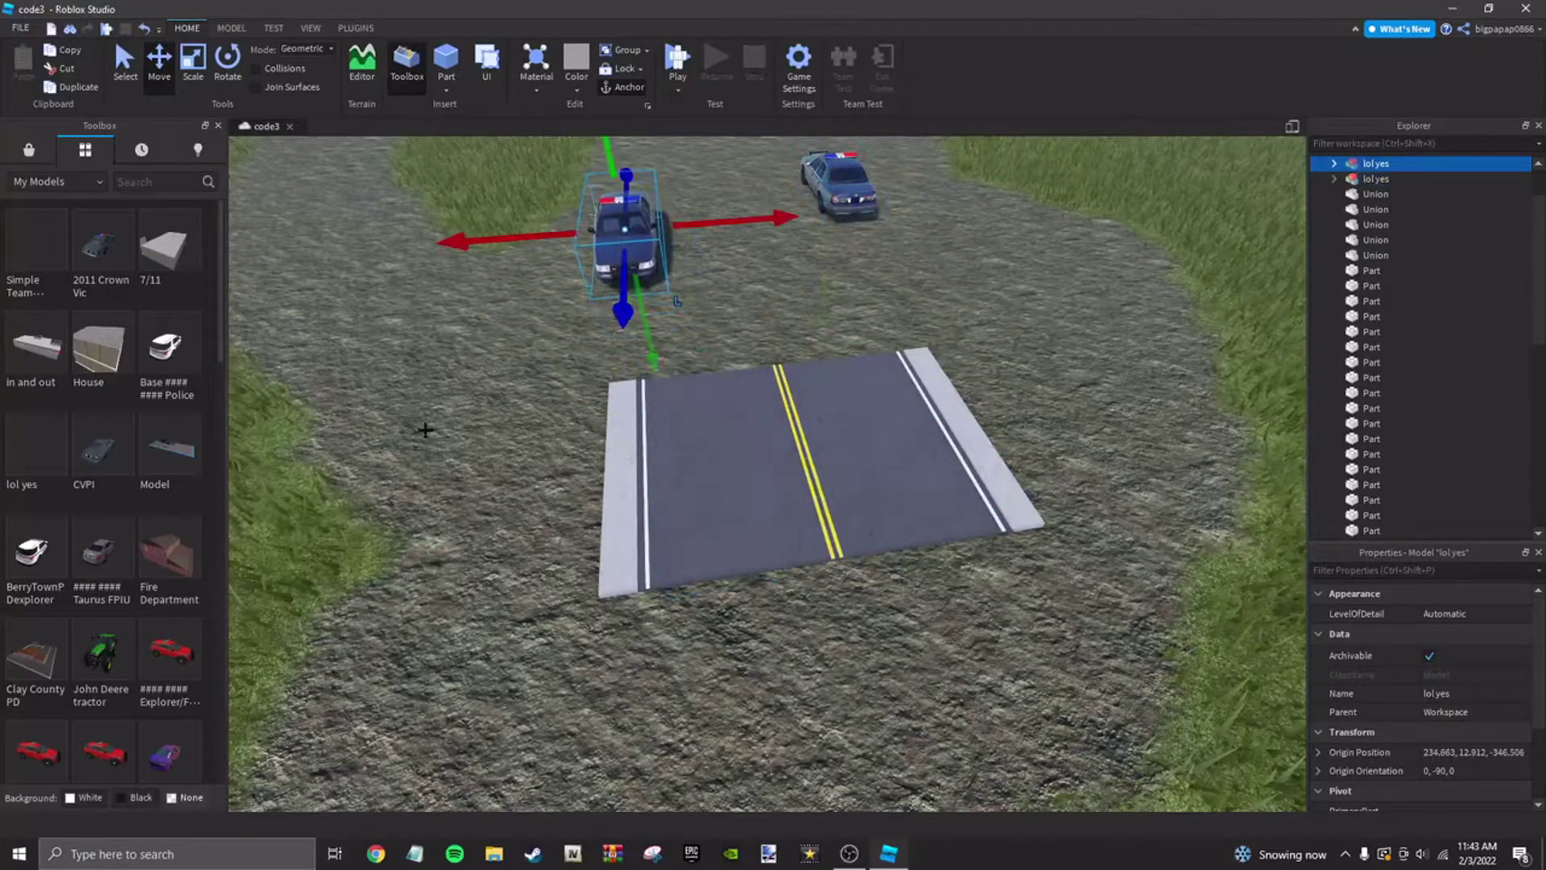
{"action": "left_click", "coordinate": [439, 410]}
{"action": "key", "text": "s"}
{"action": "right_click_drag", "start_coordinate": [452, 390], "coordinate": [455, 389]}
{"action": "key", "text": "a"}
{"action": "key", "text": "s"}
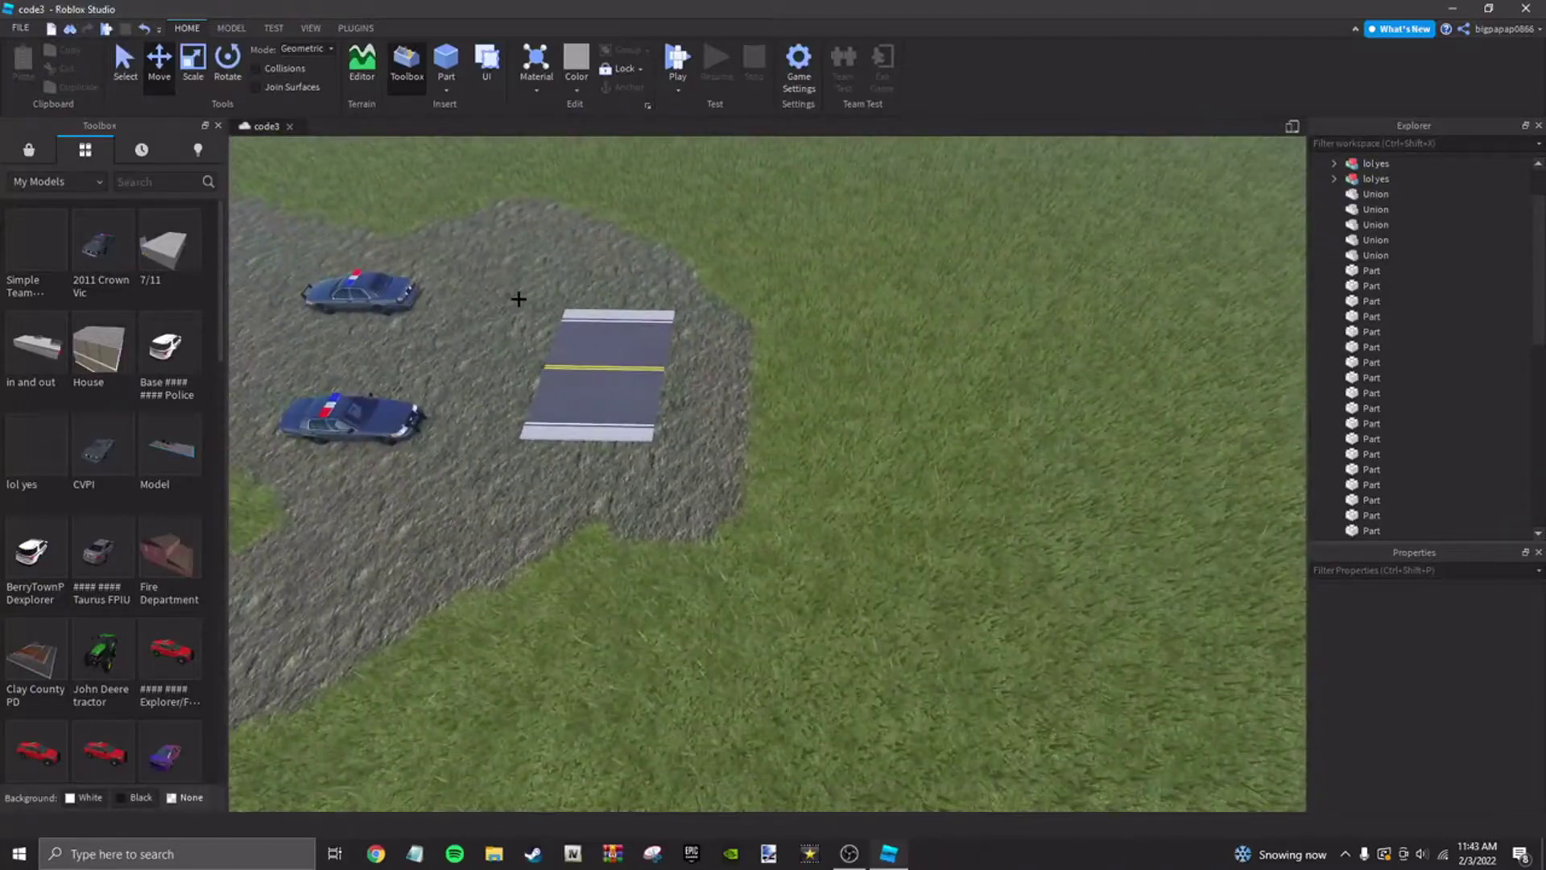
{"action": "key", "text": "w"}
{"action": "right_click_drag", "start_coordinate": [825, 293], "coordinate": [825, 293]}
{"action": "left_click", "coordinate": [689, 87]}
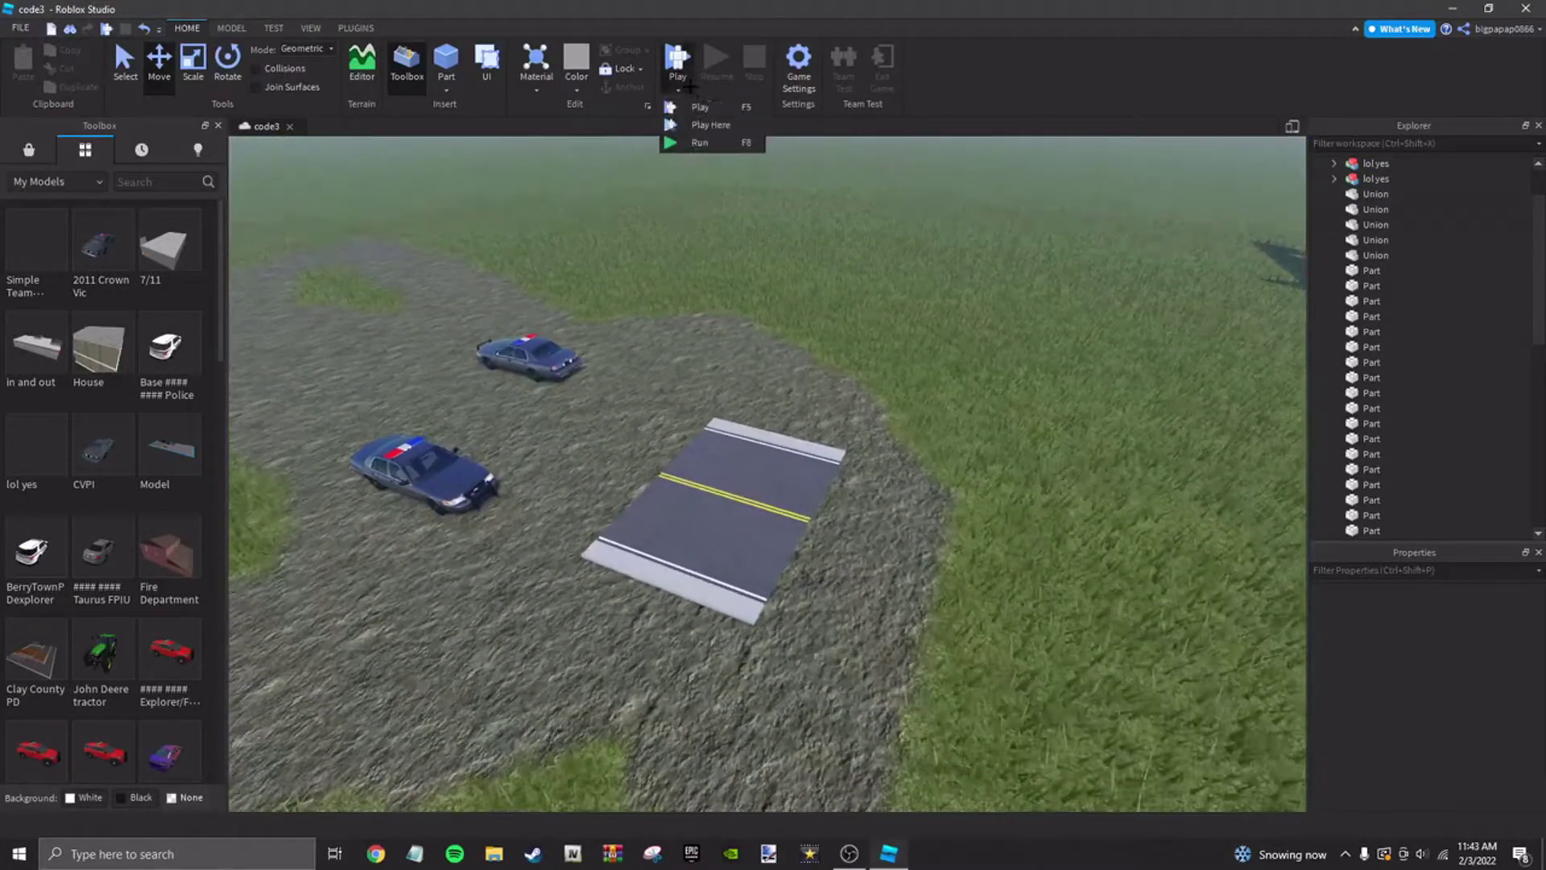
{"action": "left_click", "coordinate": [710, 138]}
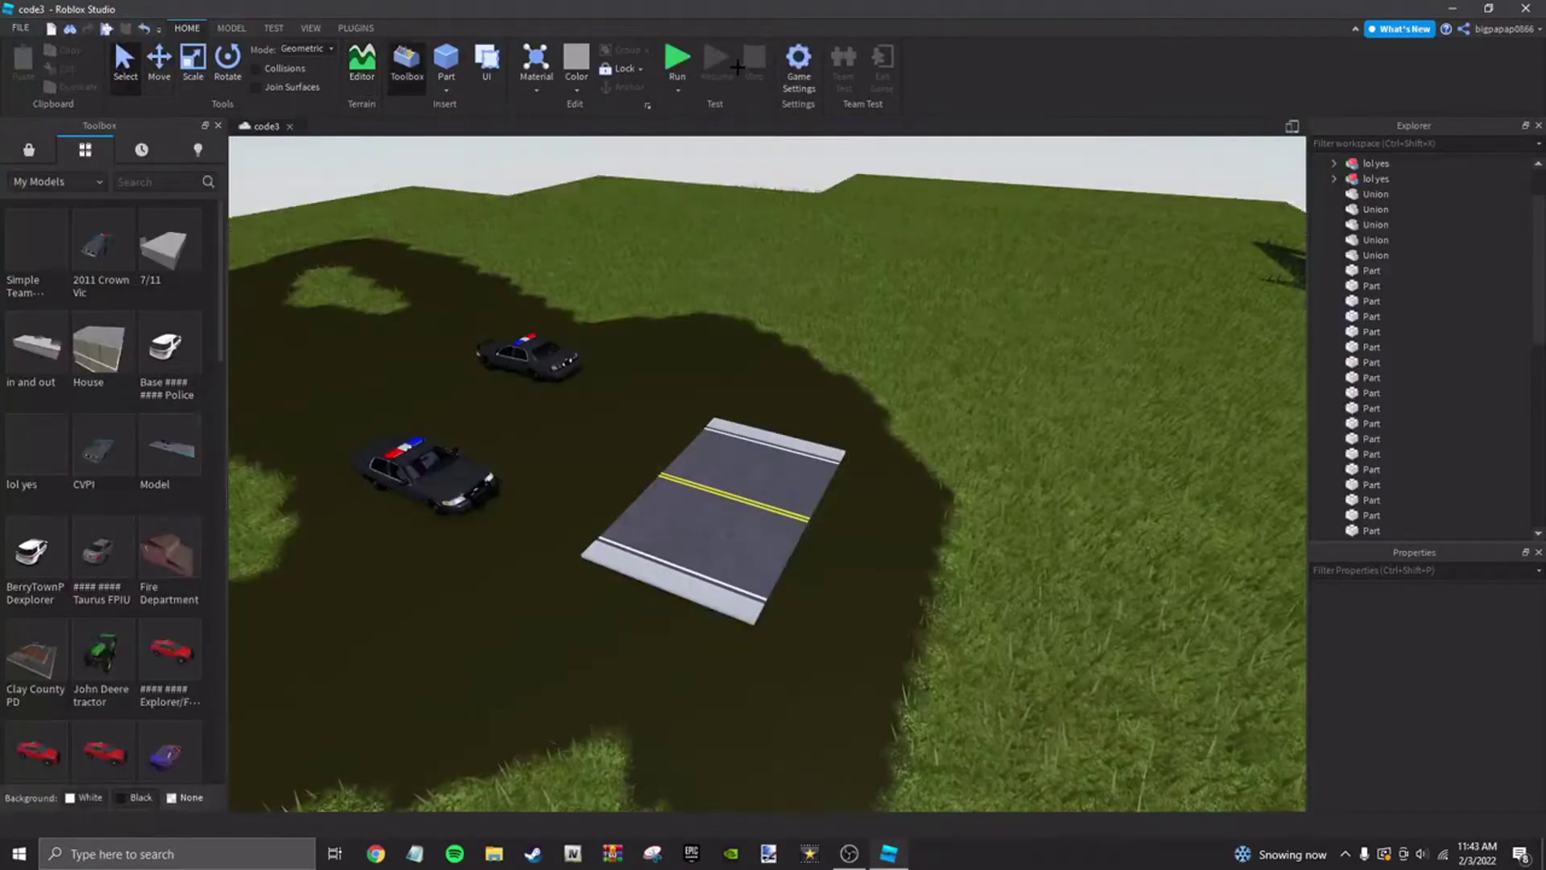
{"action": "left_click", "coordinate": [753, 64]}
Step: Playtest from the current camera location with Play Here, walk the character onto the road to judge its scale, and stop the test
{"action": "left_click", "coordinate": [679, 89]}
{"action": "left_click", "coordinate": [705, 122]}
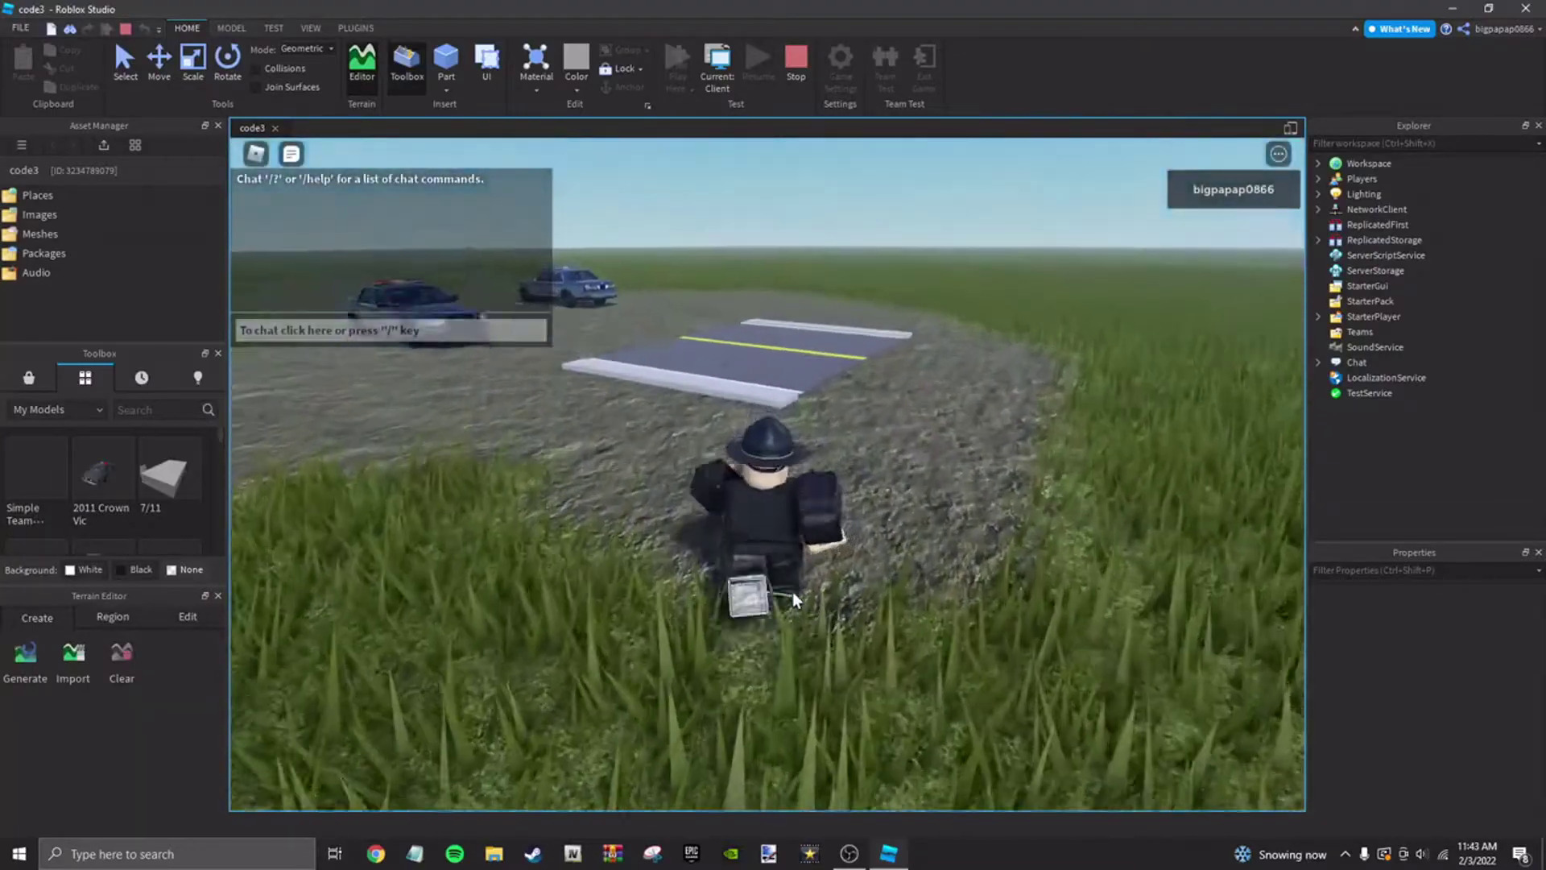
{"action": "key", "text": "w"}
{"action": "right_click_drag", "start_coordinate": [793, 593], "coordinate": [793, 592]}
{"action": "key", "text": "w"}
{"action": "scroll", "coordinate": [792, 592], "scroll_direction": "up", "scroll_amount": 2}
{"action": "key", "text": "d"}
{"action": "key", "text": "s"}
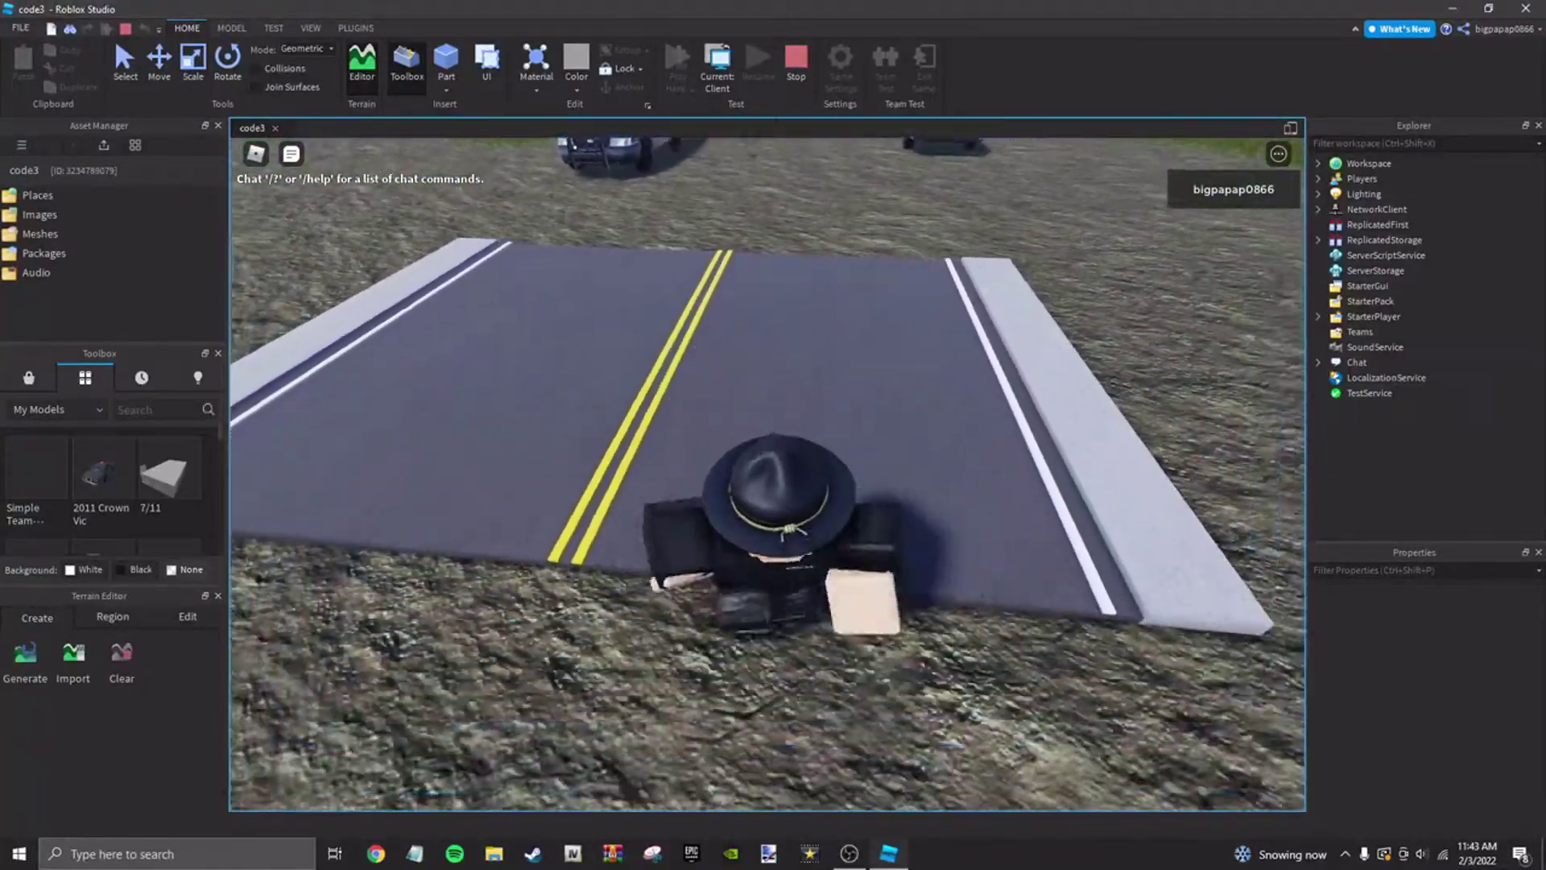
{"action": "key", "text": "shift+F5"}
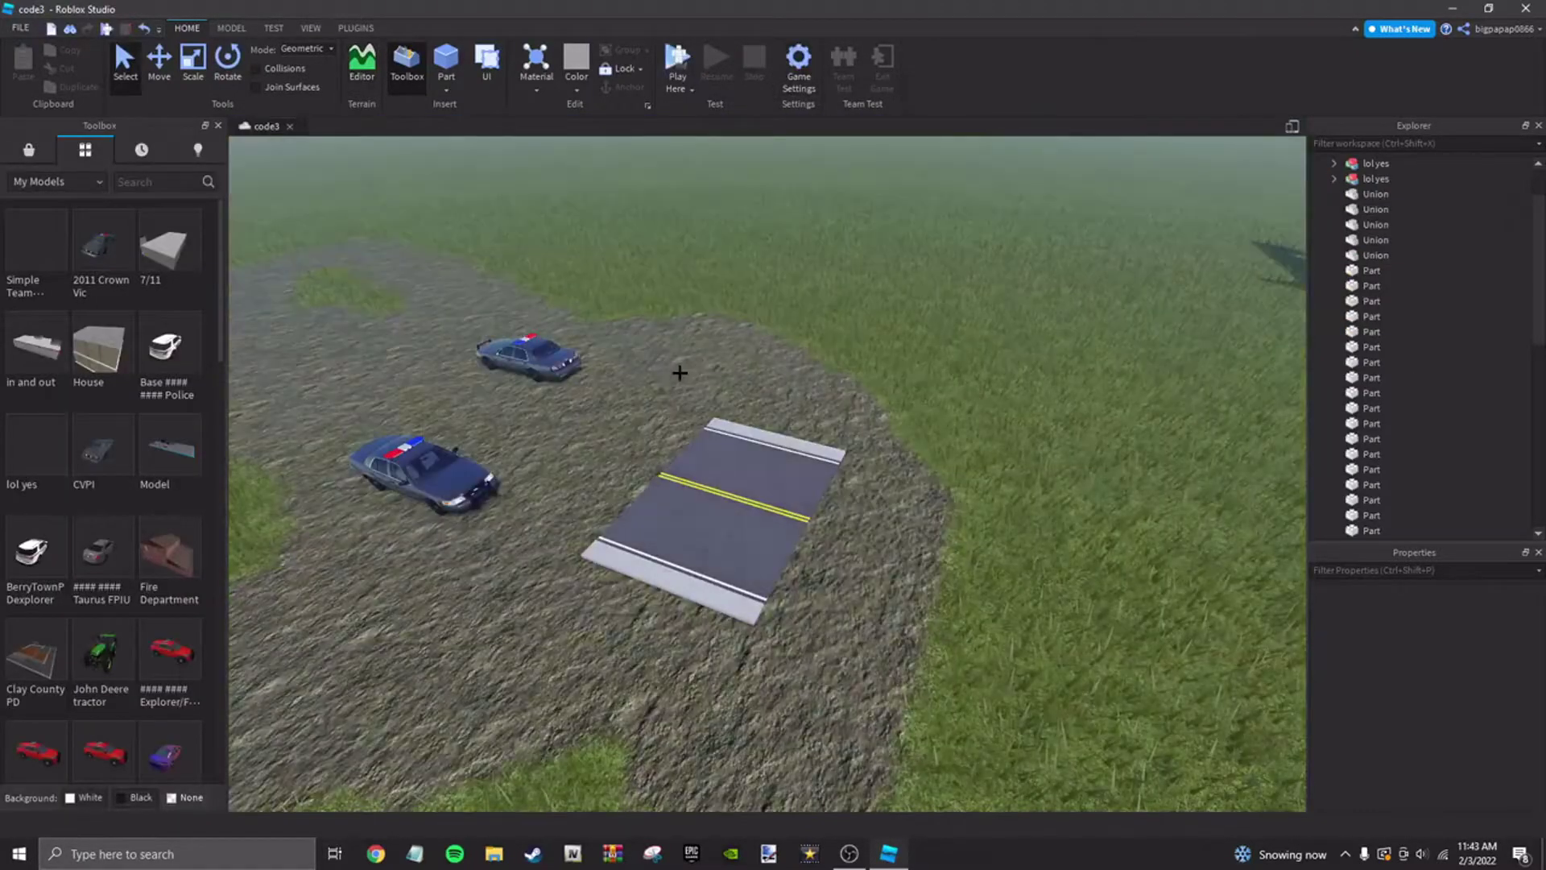
Step: Group the slab, centre lines, edge lines and both sidewalks into one model named Road
{"action": "key", "text": "a"}
{"action": "right_click_drag", "start_coordinate": [588, 470], "coordinate": [588, 469]}
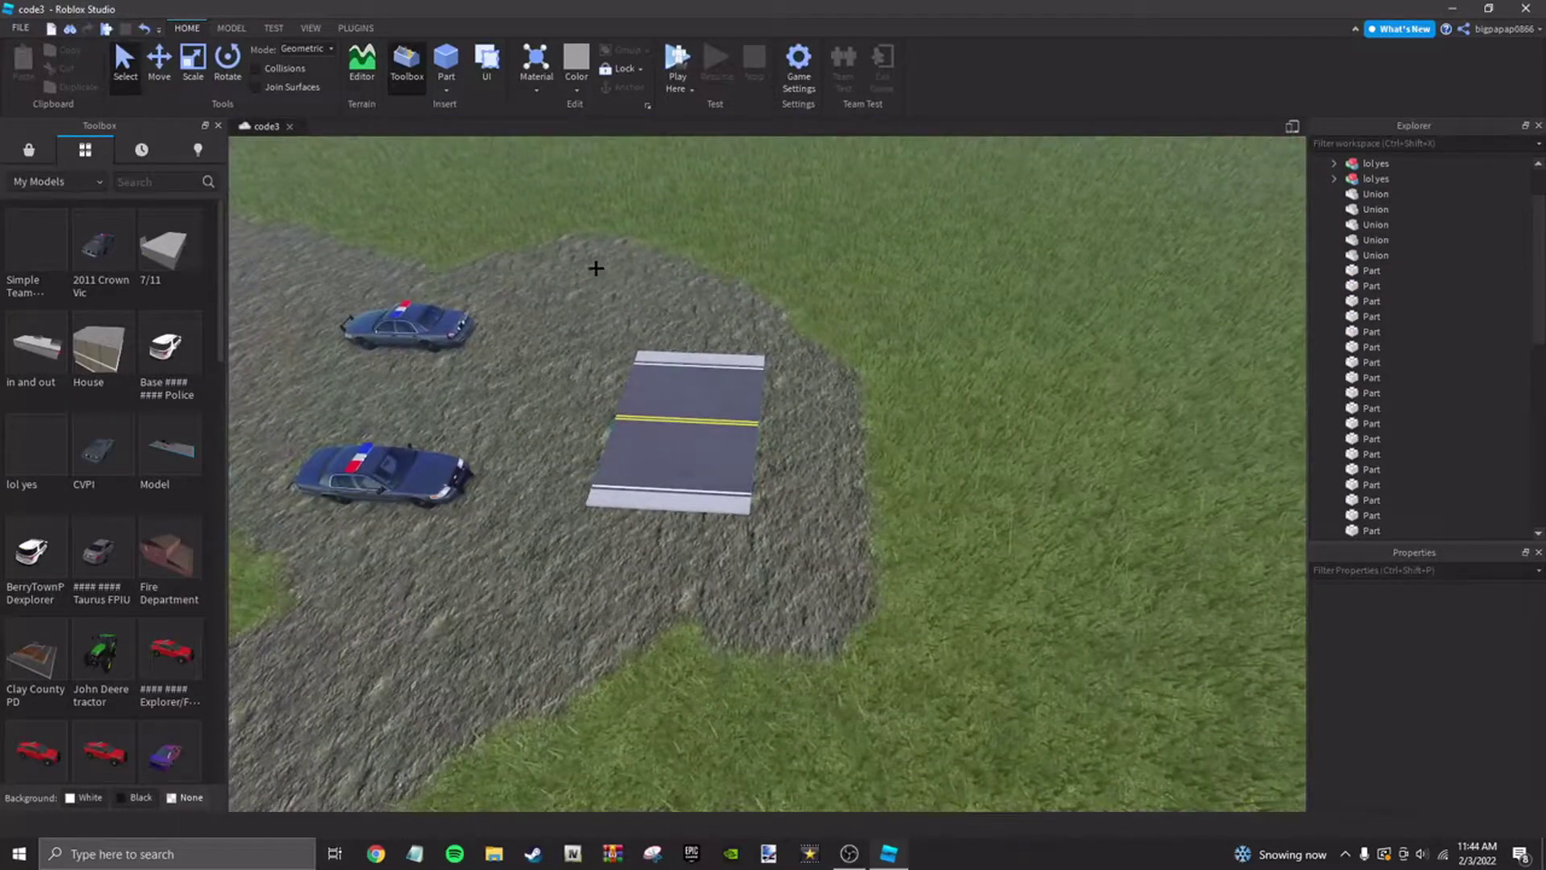
{"action": "left_click_drag", "start_coordinate": [603, 253], "coordinate": [855, 620]}
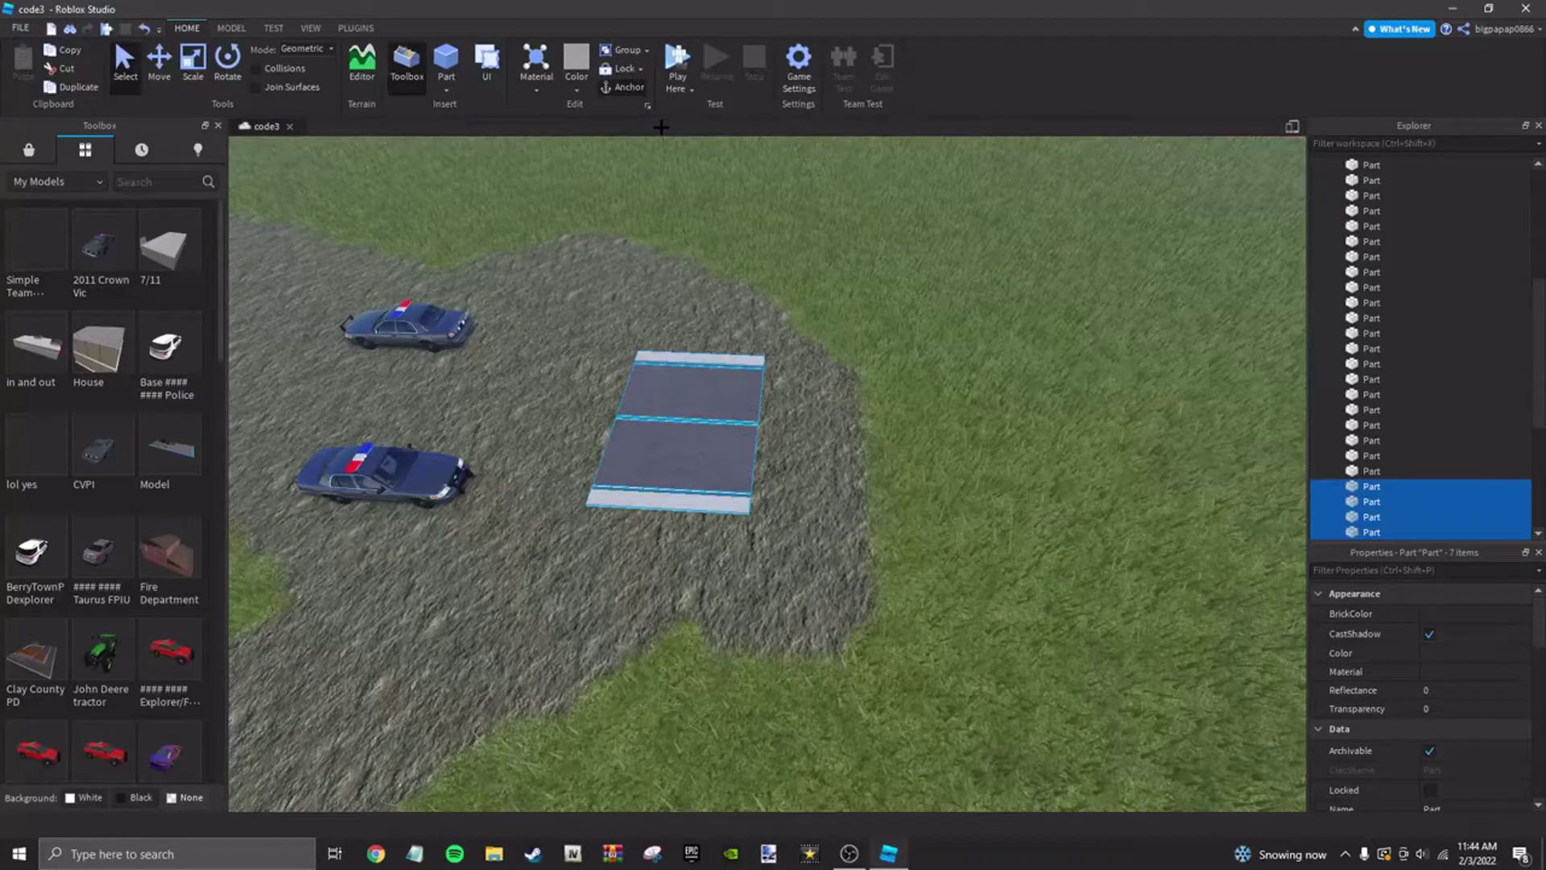
{"action": "key", "text": "ctrl+g"}
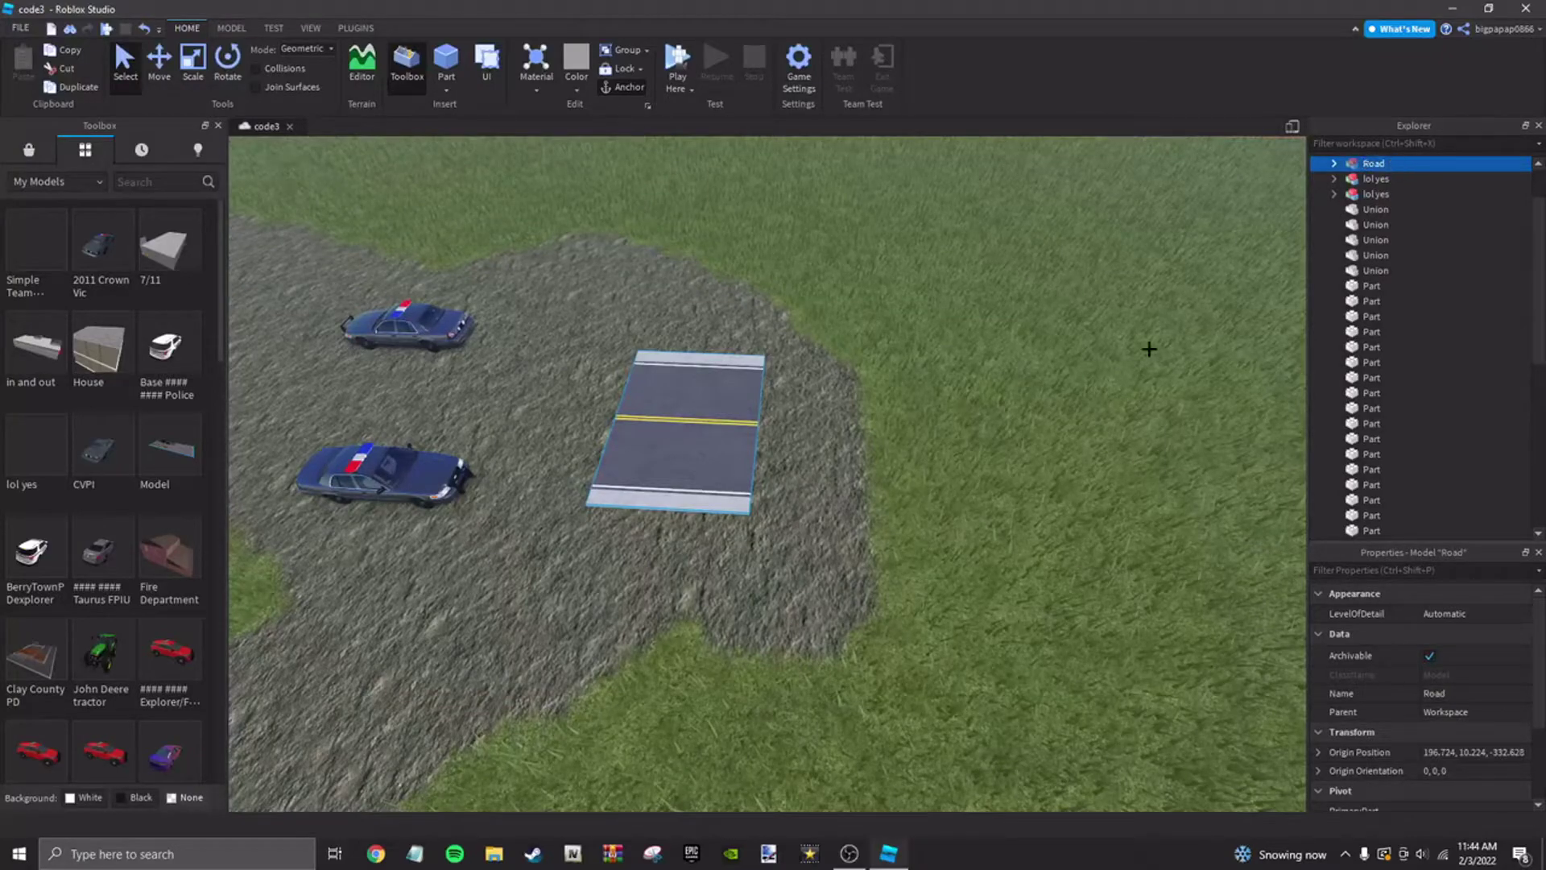
{"action": "left_click", "coordinate": [1116, 391]}
{"action": "right_click_drag", "start_coordinate": [1107, 395], "coordinate": [1107, 395]}
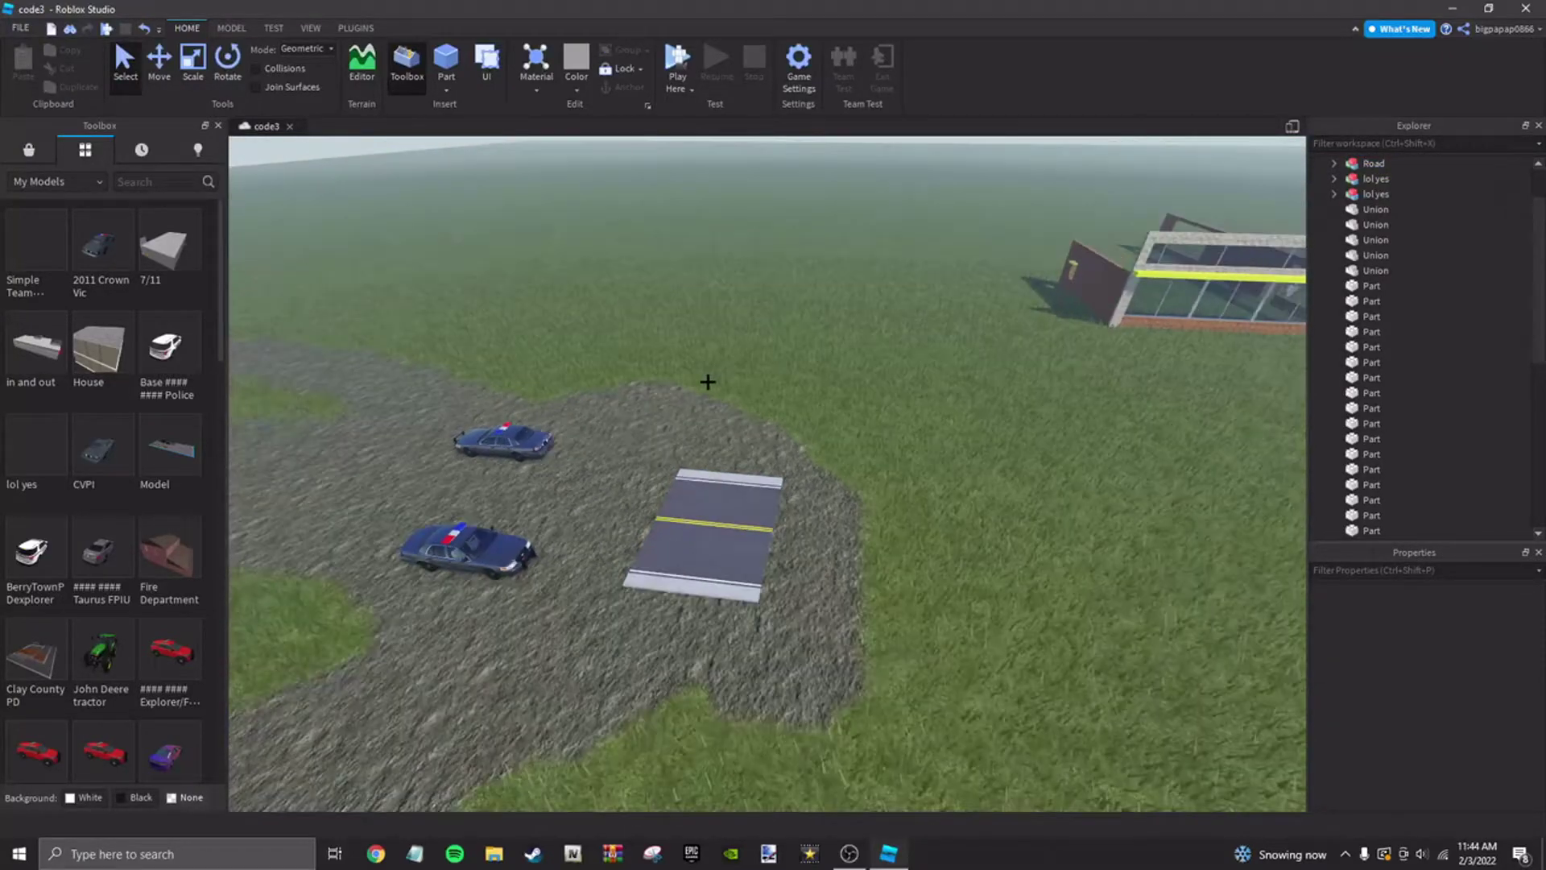